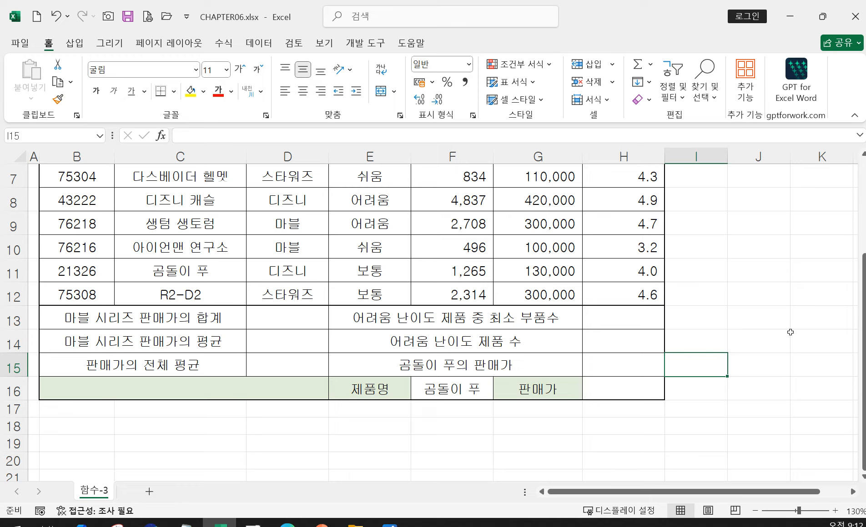
Enter the formula =INDEX(B5:H12,4,2) in cell I15 to return the product name from the table's fourth row.
{"action": "type", "text": "=i"}
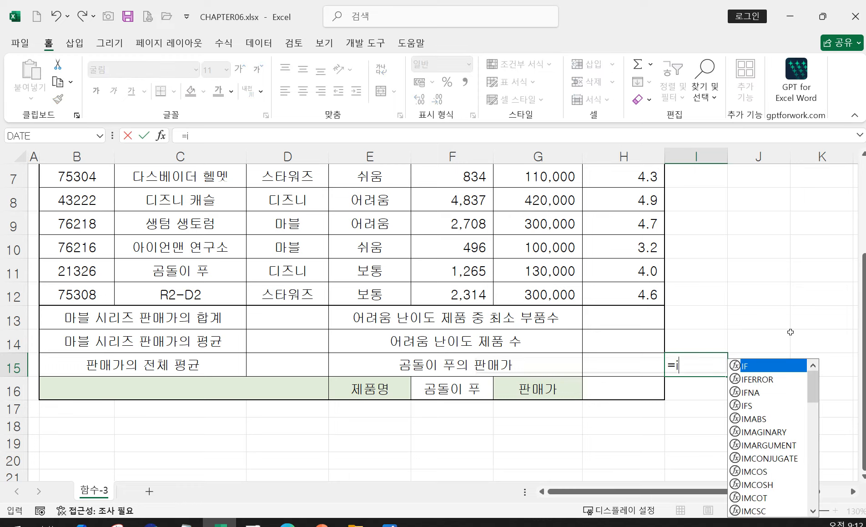
{"action": "type", "text": "n"}
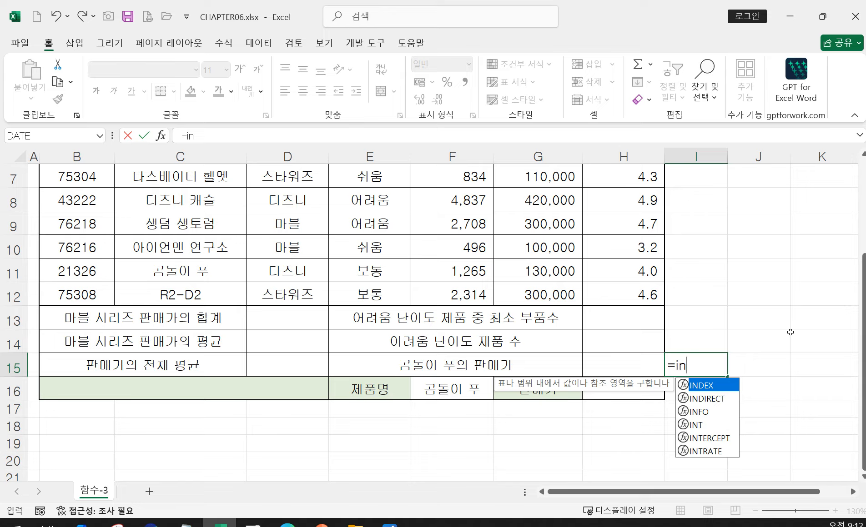
{"action": "double_click", "coordinate": [701, 386]}
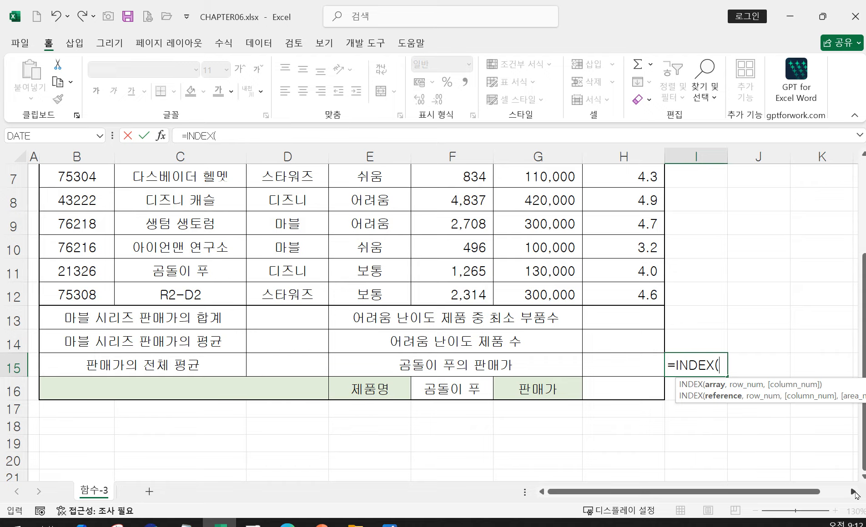
{"action": "scroll", "coordinate": [782, 459], "scroll_direction": "up", "scroll_amount": 1}
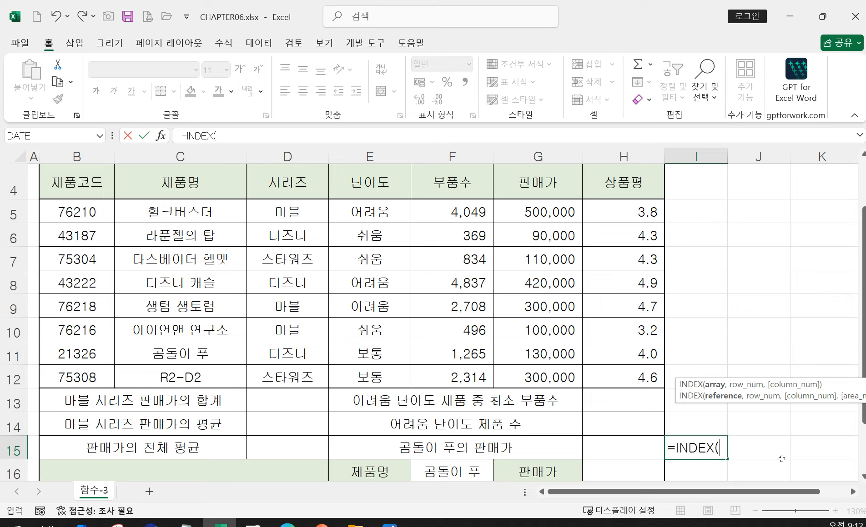
{"action": "left_click_drag", "start_coordinate": [83, 211], "coordinate": [626, 368]}
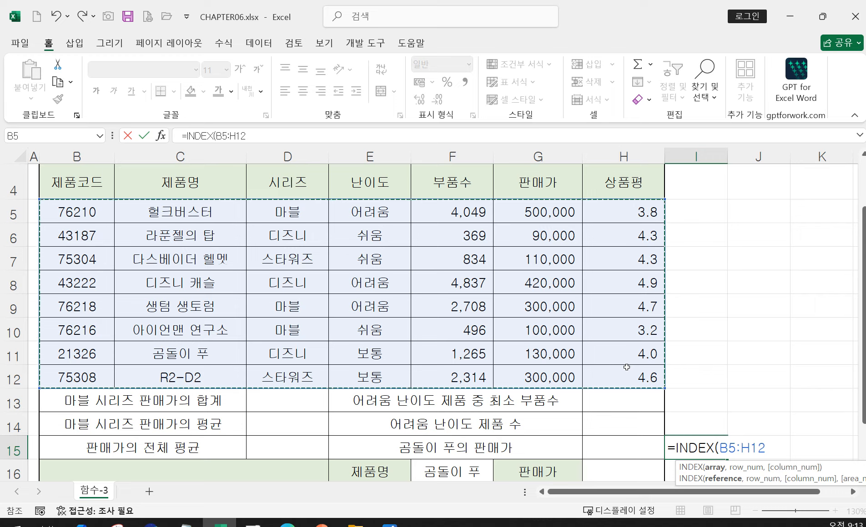
{"action": "type", "text": ","}
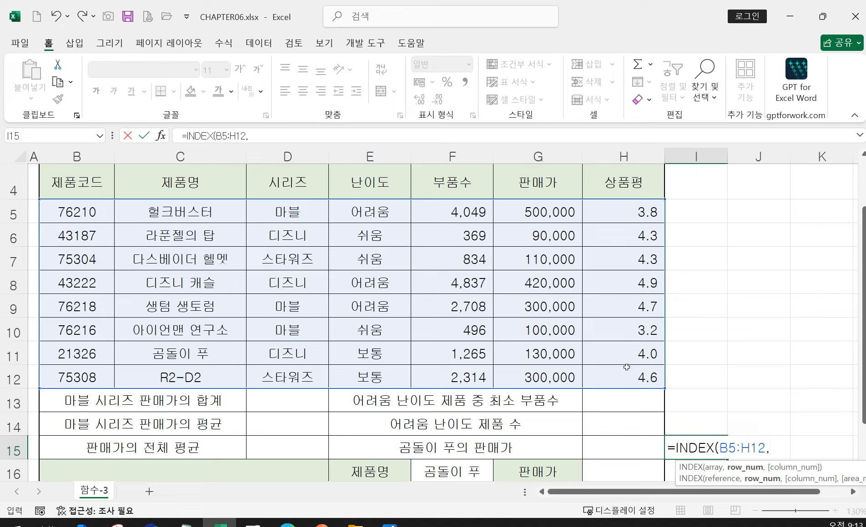
{"action": "type", "text": "4"}
{"action": "type", "text": ","}
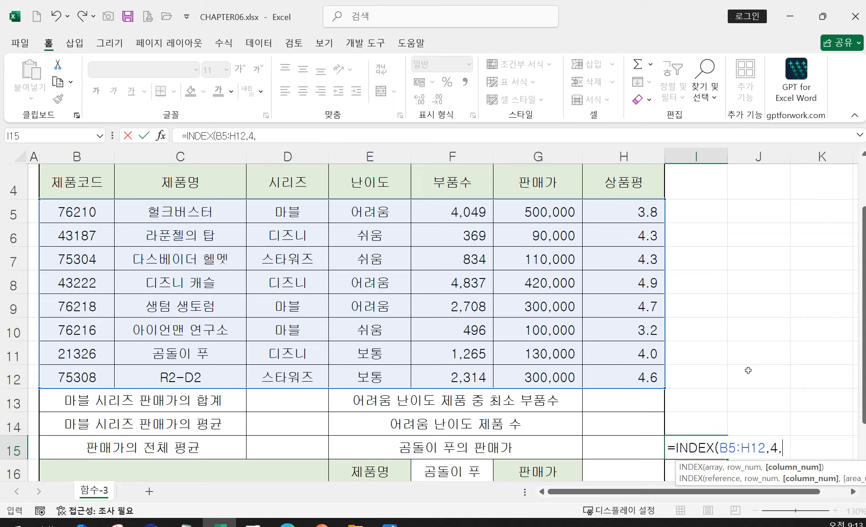
{"action": "type", "text": "2)"}
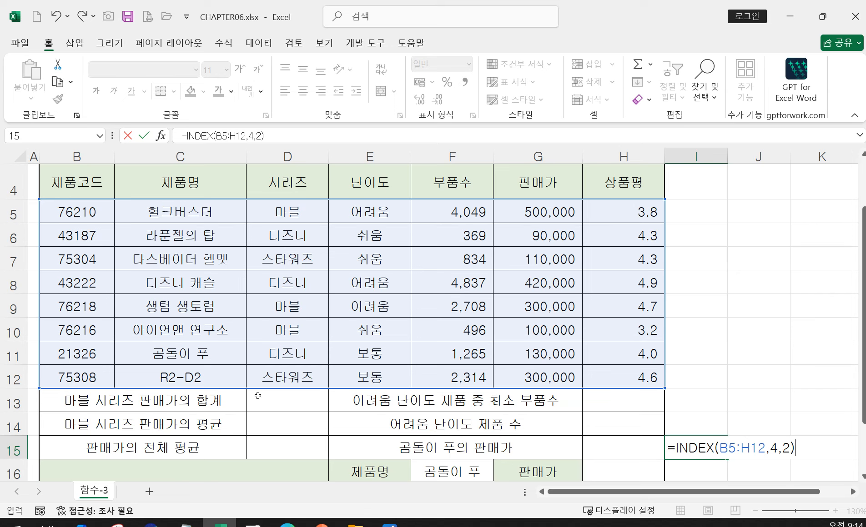
{"action": "key", "text": "Return"}
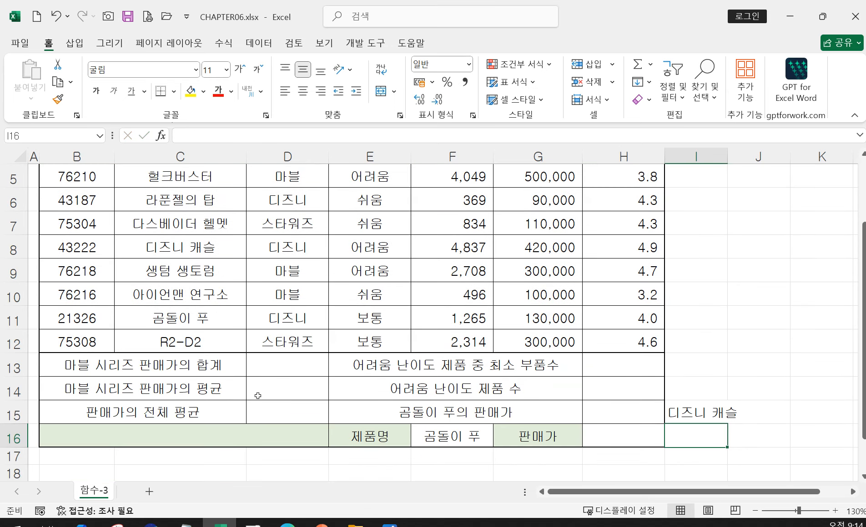
Examine the I15 formula's lookup by highlighting the fourth data row, B8:H8, together with the product name column, C5:C12.
{"action": "double_click", "coordinate": [708, 409]}
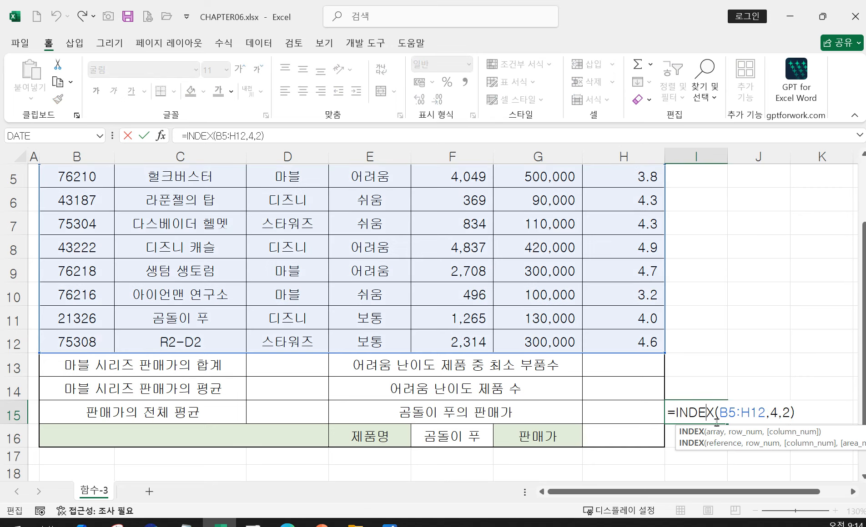
{"action": "scroll", "coordinate": [405, 401], "scroll_direction": "up", "scroll_amount": 1}
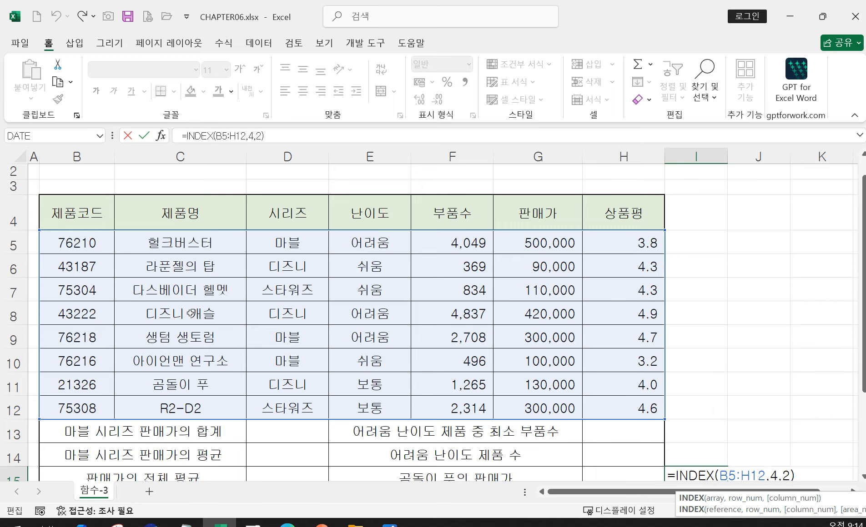
{"action": "left_click_drag", "start_coordinate": [83, 313], "coordinate": [595, 314]}
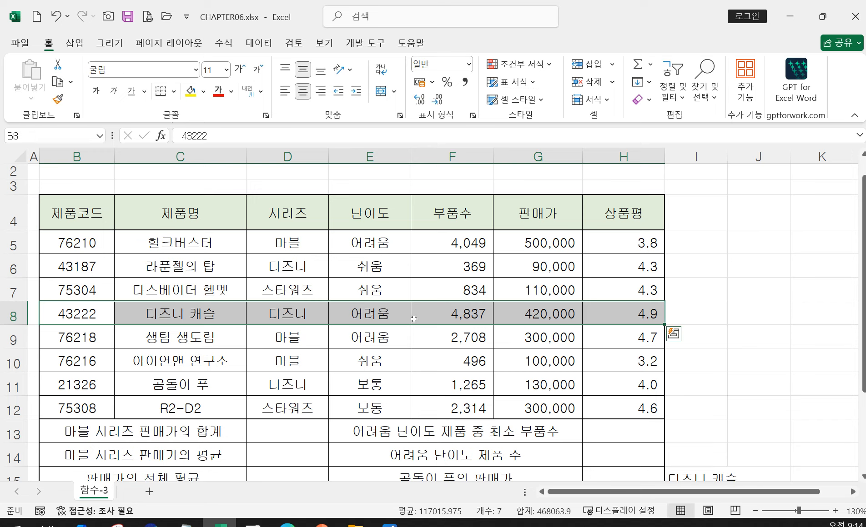
{"action": "left_click_drag", "start_coordinate": [180, 243], "coordinate": [180, 409]}
{"action": "left_click_drag", "start_coordinate": [58, 313], "coordinate": [605, 313]}
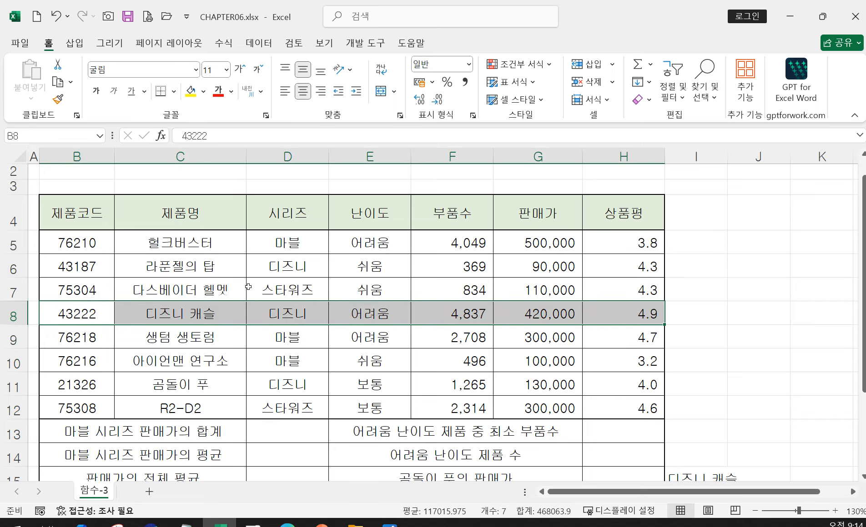
{"action": "left_click_drag", "start_coordinate": [209, 245], "coordinate": [190, 407]}
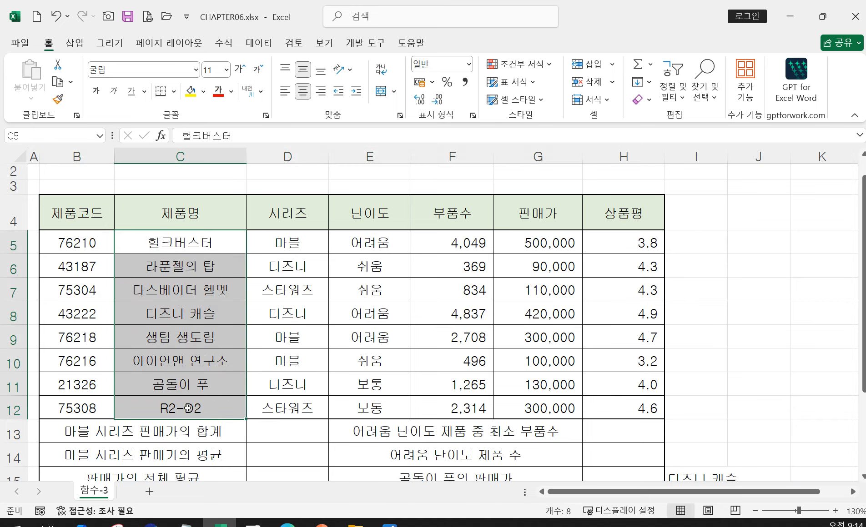
{"action": "left_click_drag", "start_coordinate": [99, 312], "coordinate": [609, 312]}
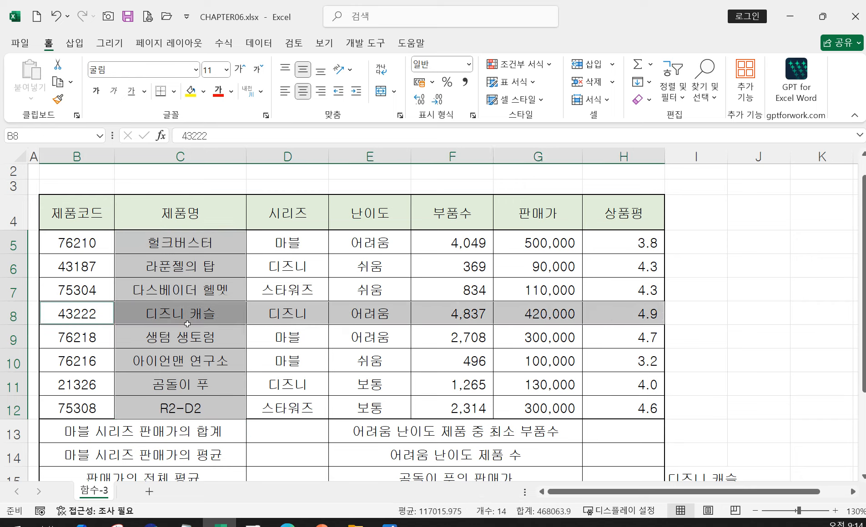
{"action": "key", "text": "Tab"}
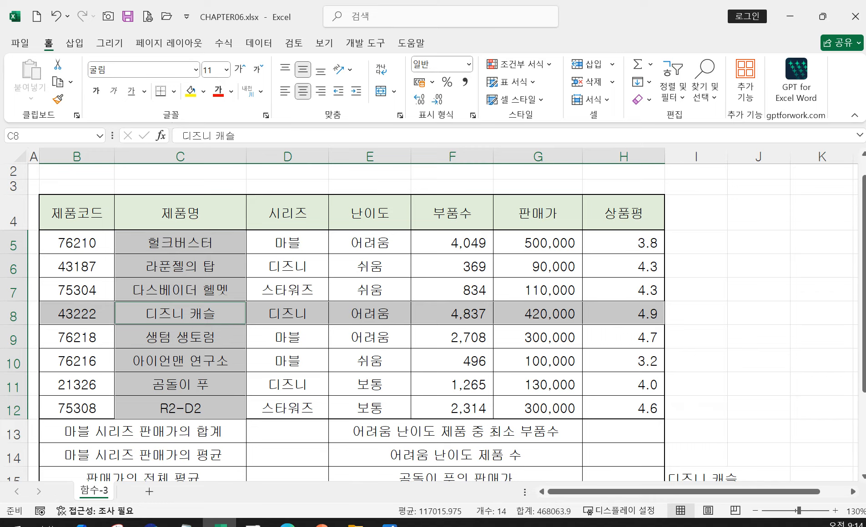
Enter the formula =INDEX(B5:H12,5,1) in cell I16 to return the product code from the table's fifth row.
{"action": "scroll", "coordinate": [813, 374], "scroll_direction": "down", "scroll_amount": 1}
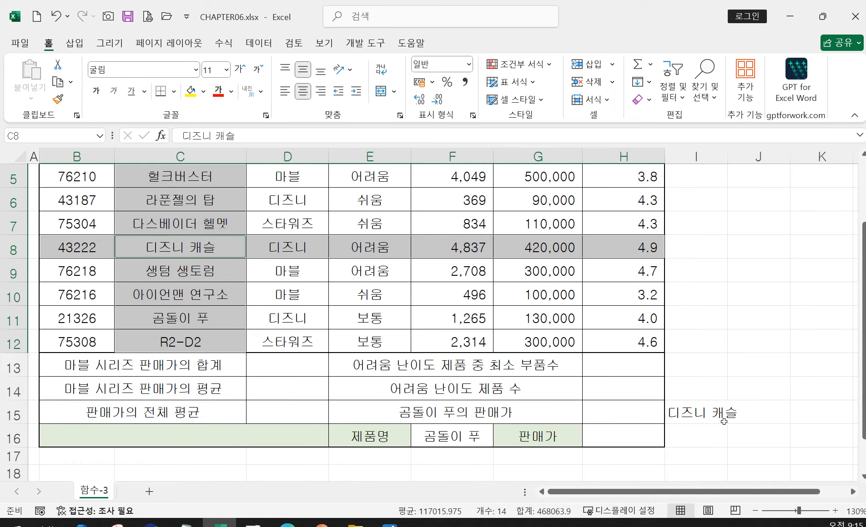
{"action": "left_click", "coordinate": [709, 433]}
{"action": "type", "text": "="}
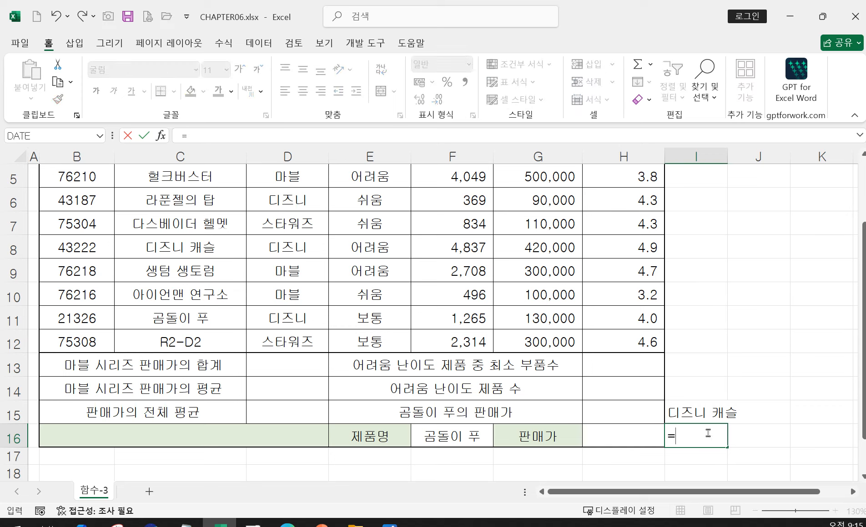
{"action": "type", "text": "i"}
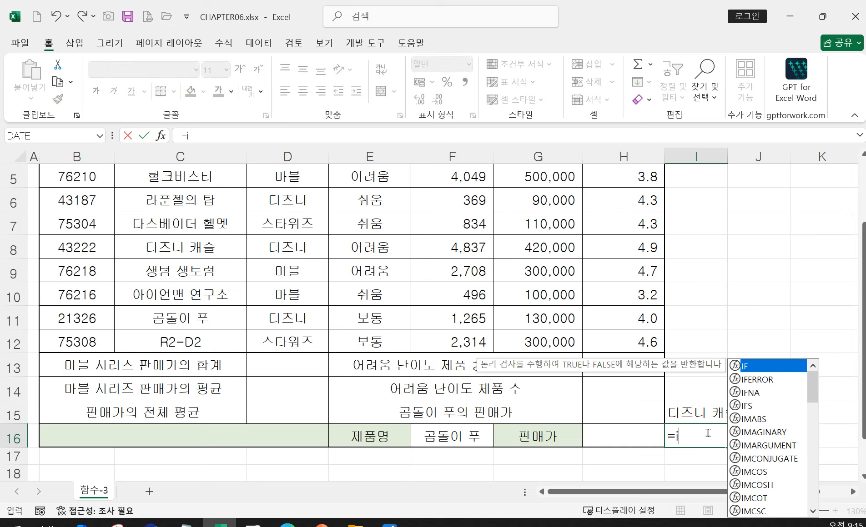
{"action": "type", "text": "n"}
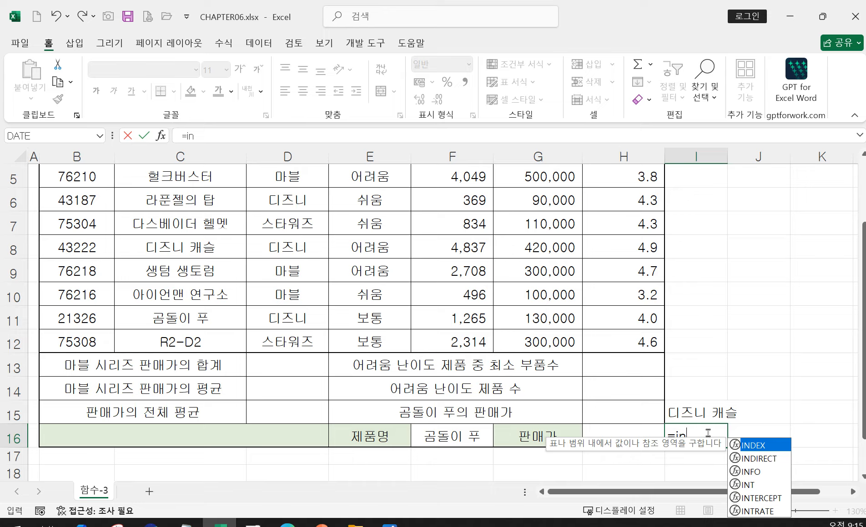
{"action": "double_click", "coordinate": [748, 450]}
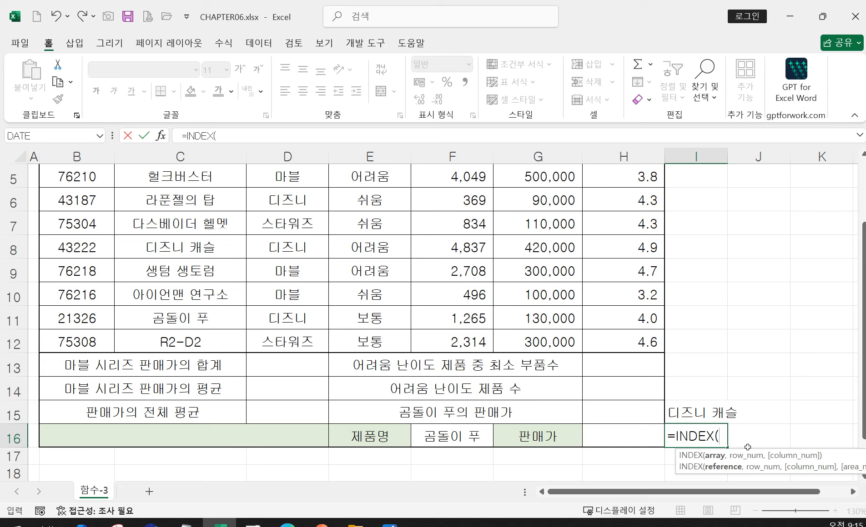
{"action": "scroll", "coordinate": [673, 425], "scroll_direction": "up", "scroll_amount": 1}
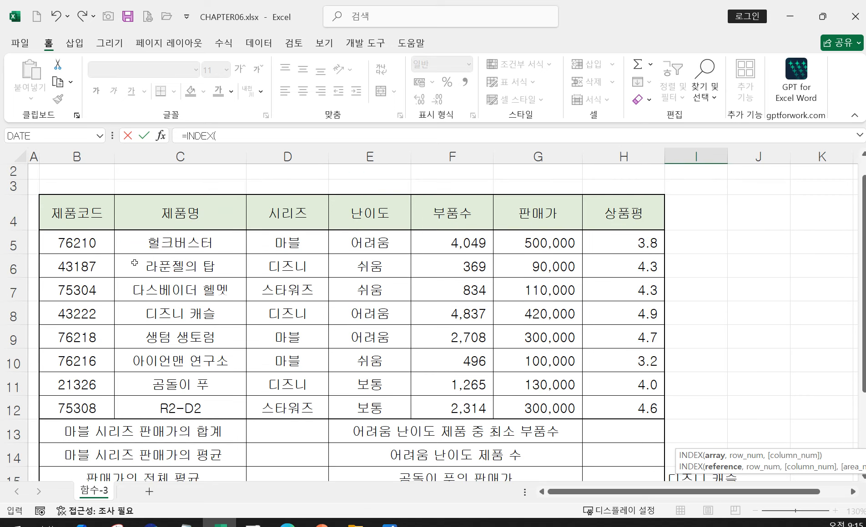
{"action": "left_click_drag", "start_coordinate": [61, 246], "coordinate": [628, 408]}
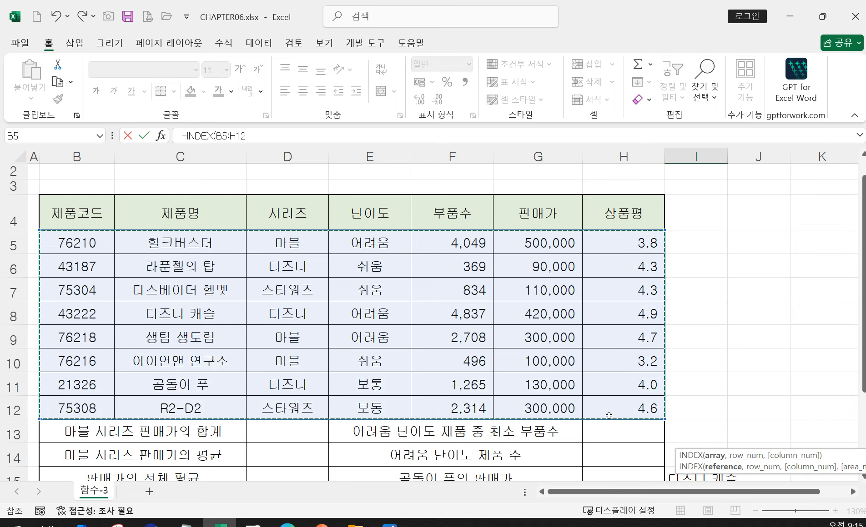
{"action": "scroll", "coordinate": [788, 404], "scroll_direction": "down", "scroll_amount": 2}
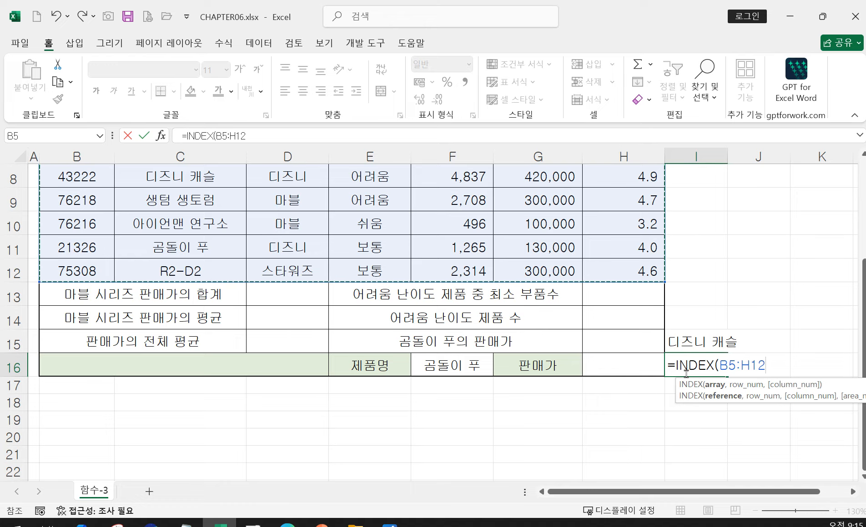
{"action": "type", "text": ",5"}
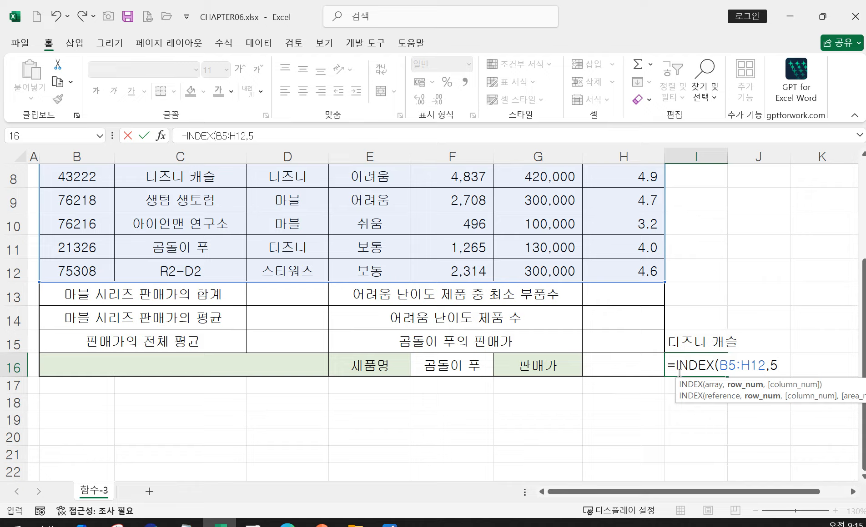
{"action": "type", "text": ",1"}
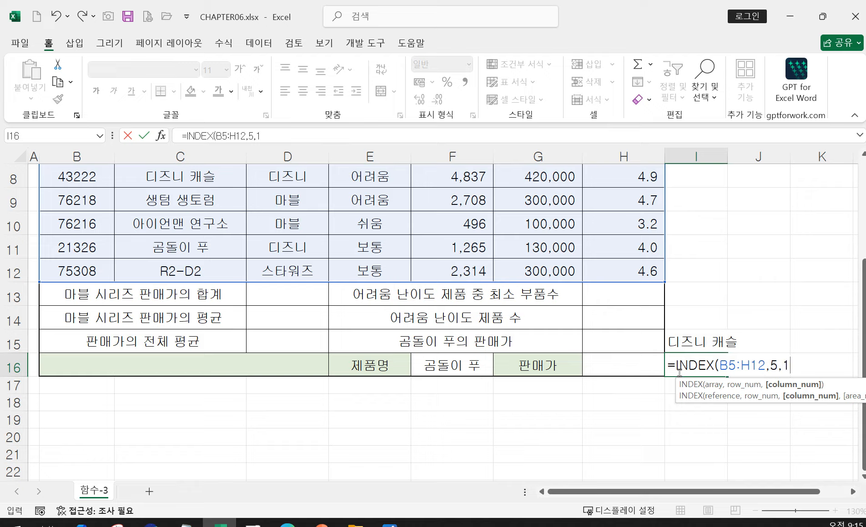
{"action": "type", "text": ")"}
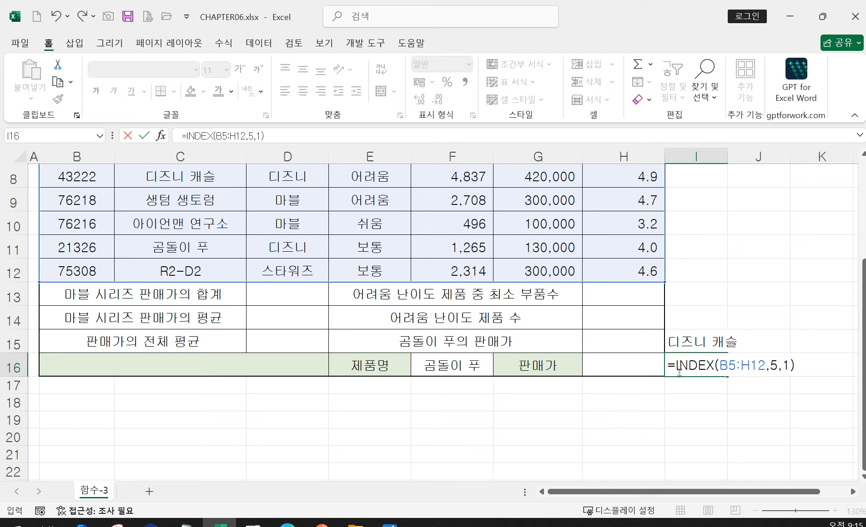
{"action": "scroll", "coordinate": [523, 390], "scroll_direction": "up", "scroll_amount": 3}
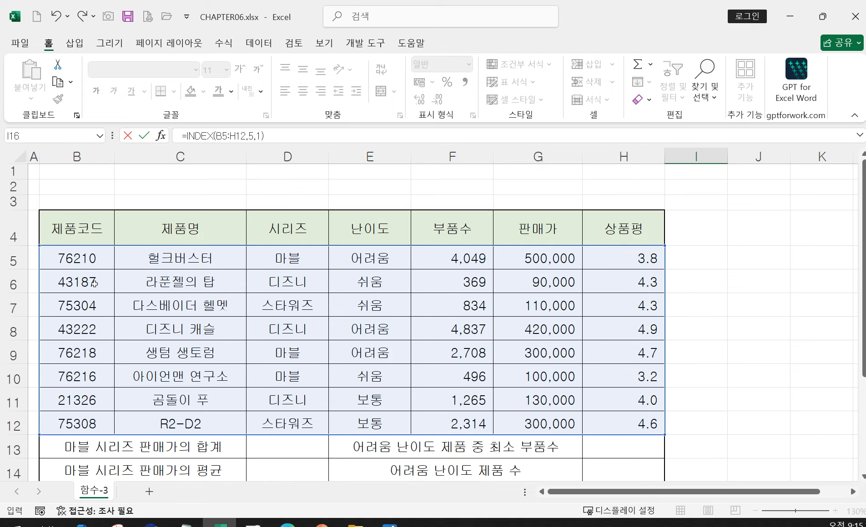
{"action": "scroll", "coordinate": [606, 268], "scroll_direction": "down", "scroll_amount": 1}
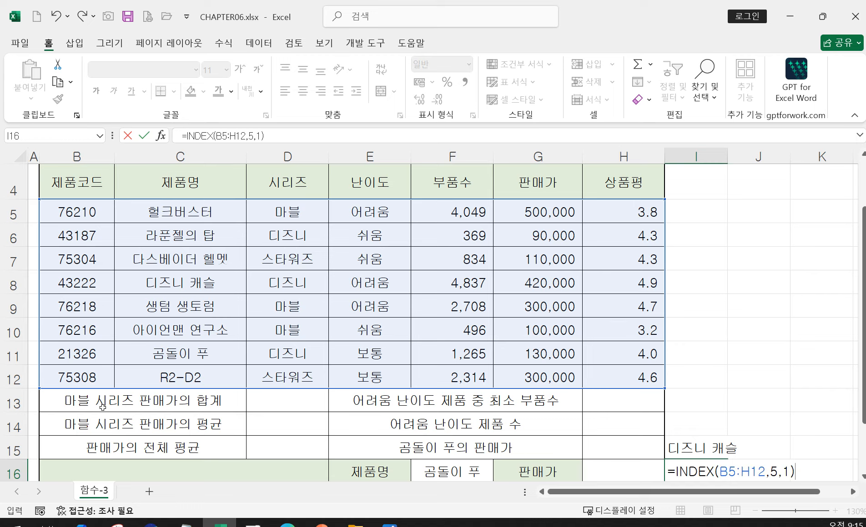
{"action": "key", "text": "Return"}
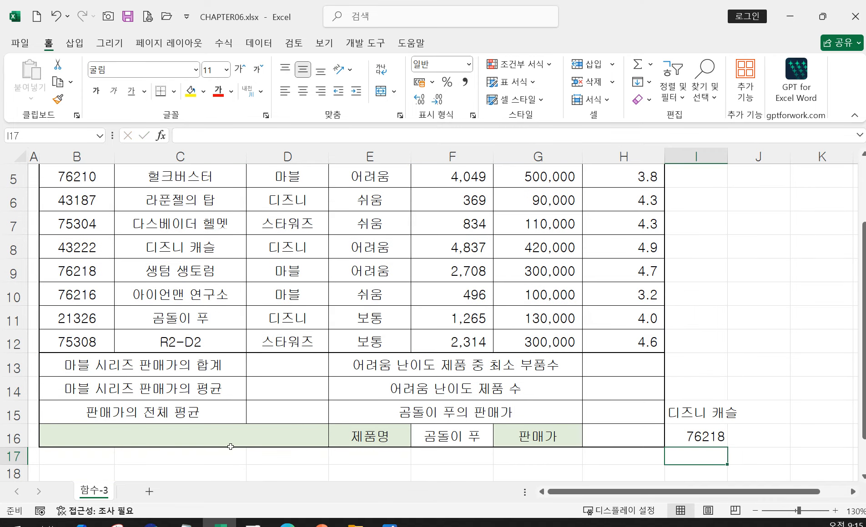
Check the I16 formula against the table by highlighting the fifth data row, B9:H9, and the product code column, B5:B12.
{"action": "left_click", "coordinate": [706, 440]}
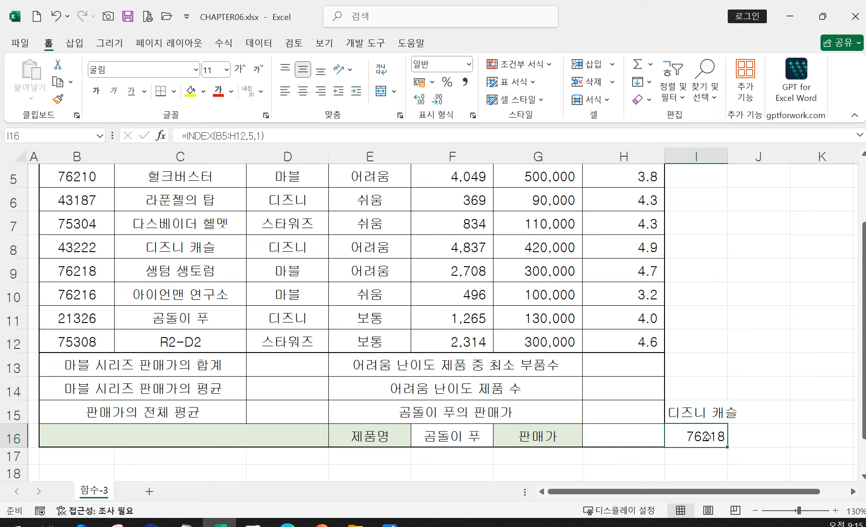
{"action": "left_click", "coordinate": [79, 273]}
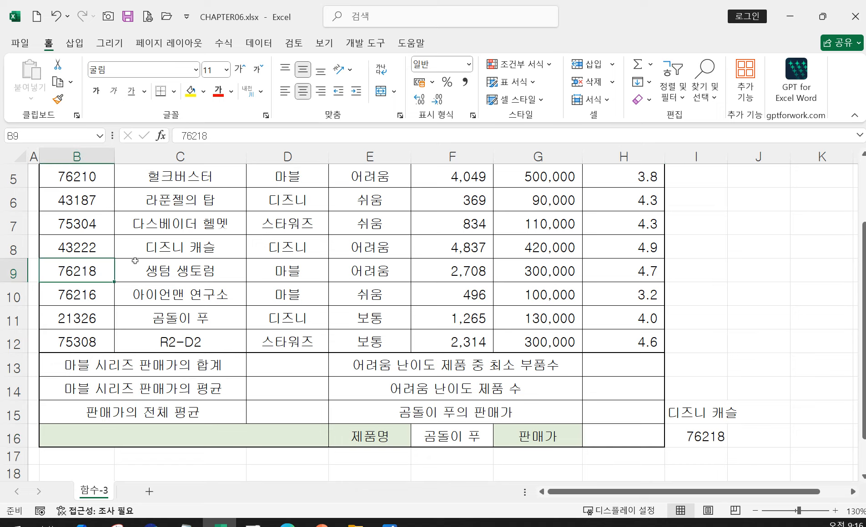
{"action": "scroll", "coordinate": [137, 295], "scroll_direction": "up", "scroll_amount": 1}
{"action": "left_click_drag", "start_coordinate": [93, 338], "coordinate": [617, 337]}
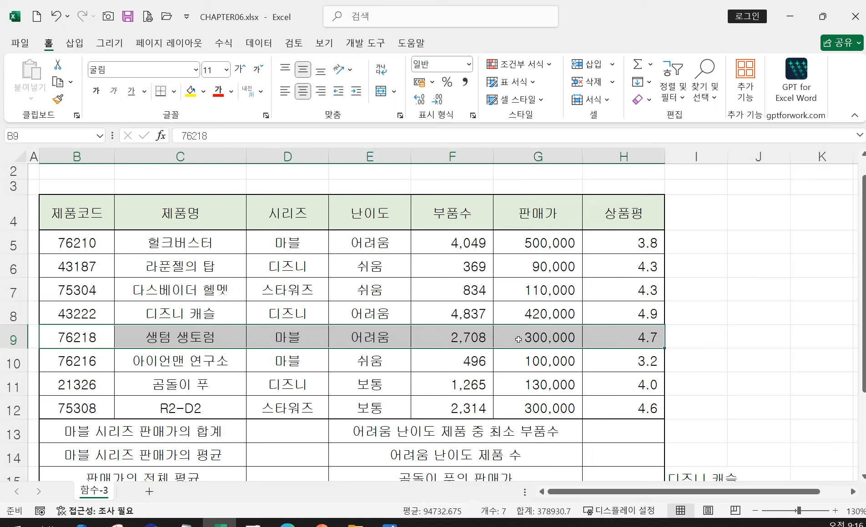
{"action": "left_click_drag", "start_coordinate": [96, 243], "coordinate": [84, 405]}
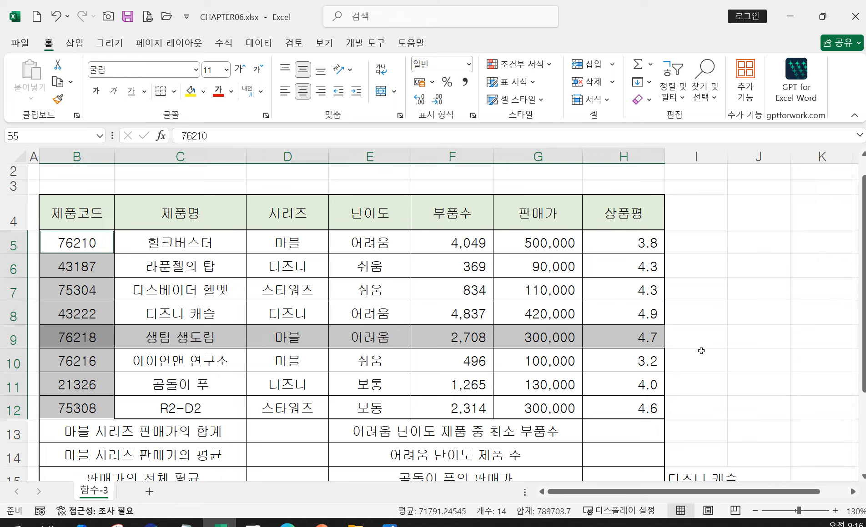
{"action": "scroll", "coordinate": [725, 347], "scroll_direction": "down", "scroll_amount": 1}
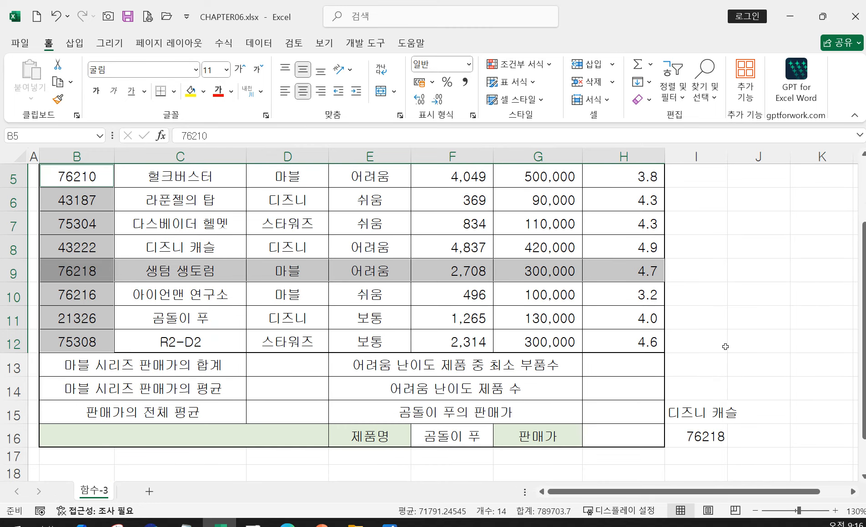
Begin a MATCH formula in cell K15 with I15 as the lookup value and the product name column C5:C12 as the lookup range.
{"action": "left_click", "coordinate": [709, 411]}
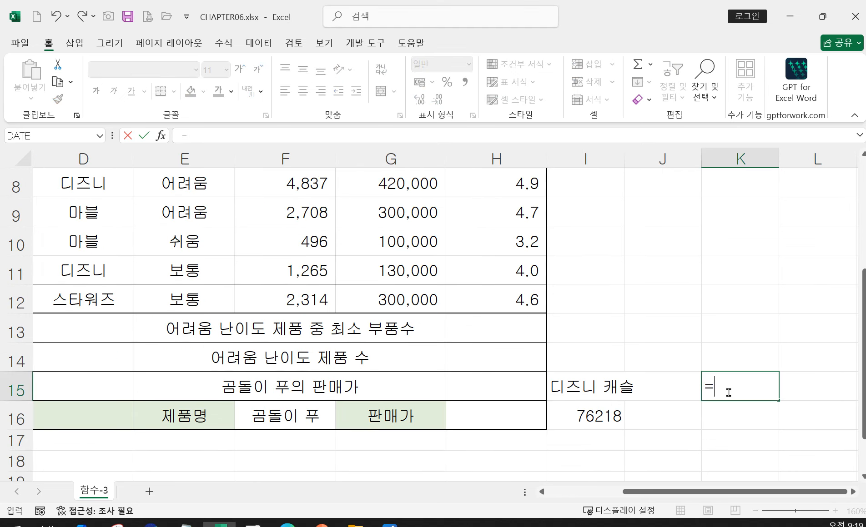
{"action": "left_click", "coordinate": [728, 393]}
{"action": "type", "text": "m"}
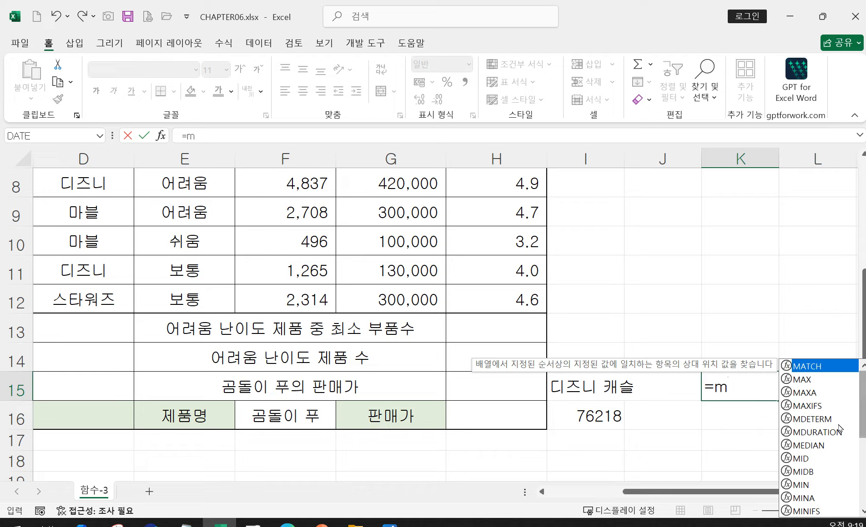
{"action": "double_click", "coordinate": [800, 369]}
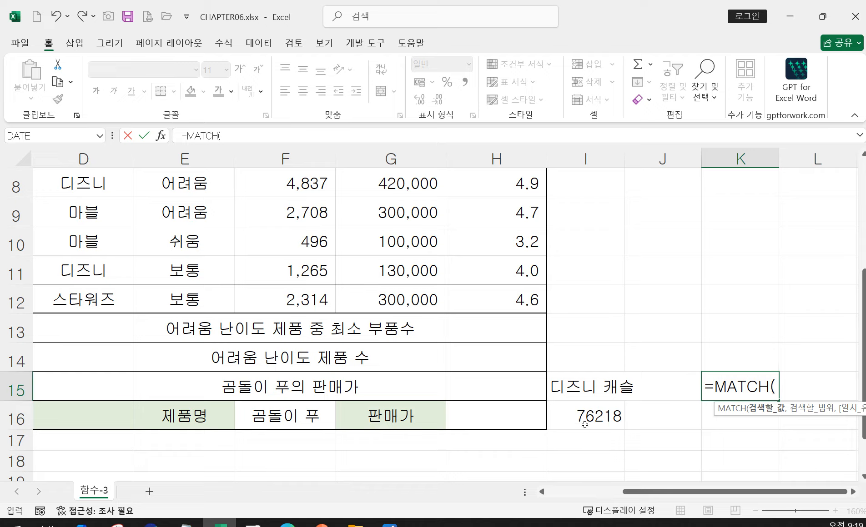
{"action": "left_click", "coordinate": [592, 390]}
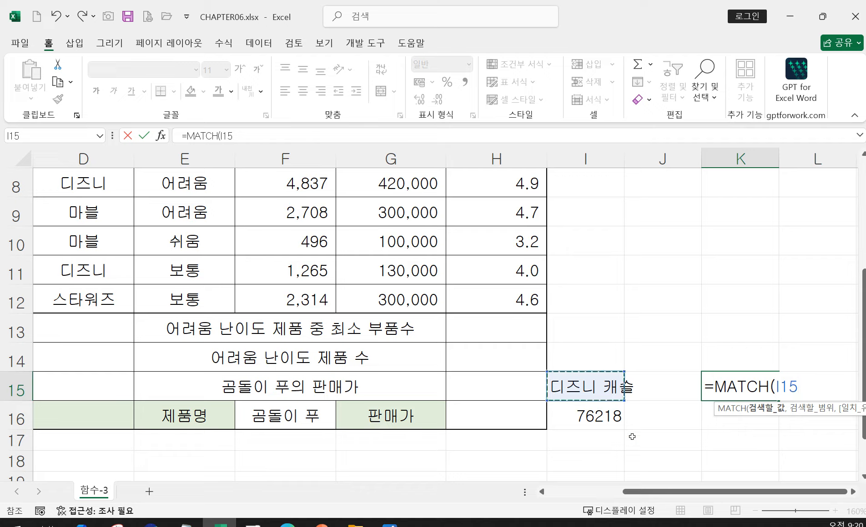
{"action": "type", "text": ","}
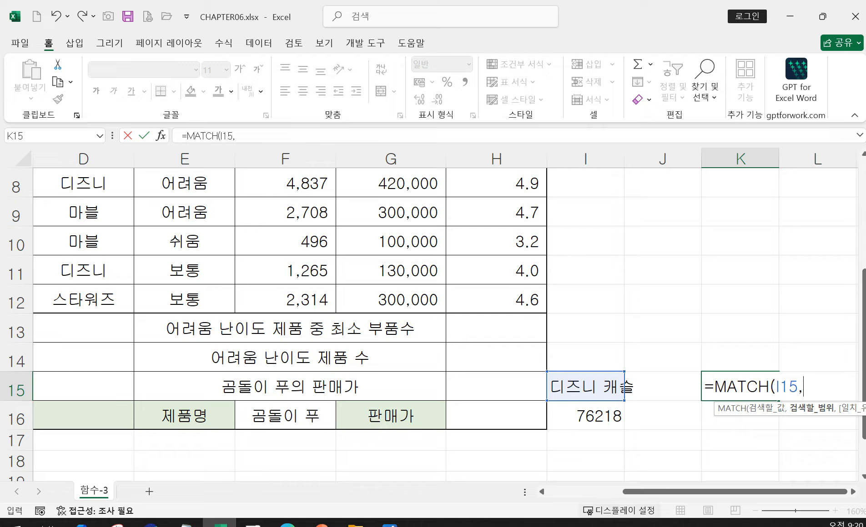
{"action": "left_click_drag", "start_coordinate": [688, 493], "coordinate": [613, 494]}
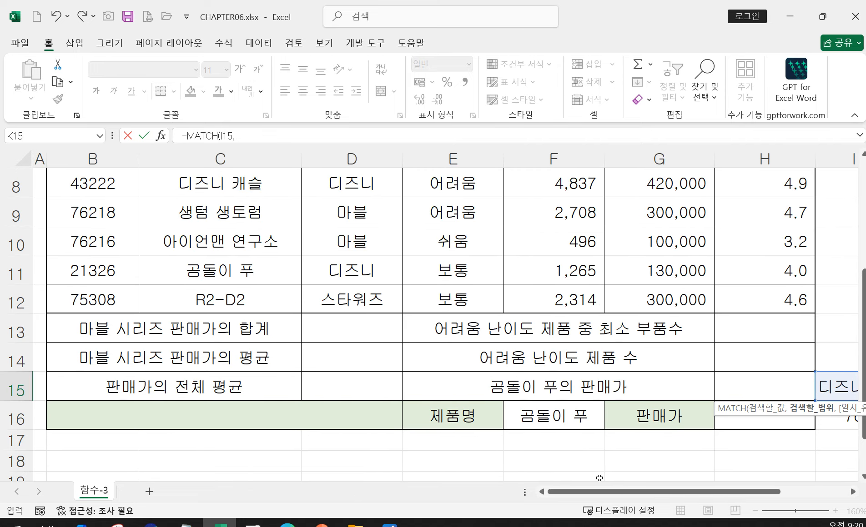
{"action": "scroll", "coordinate": [560, 467], "scroll_direction": "up", "scroll_amount": 2}
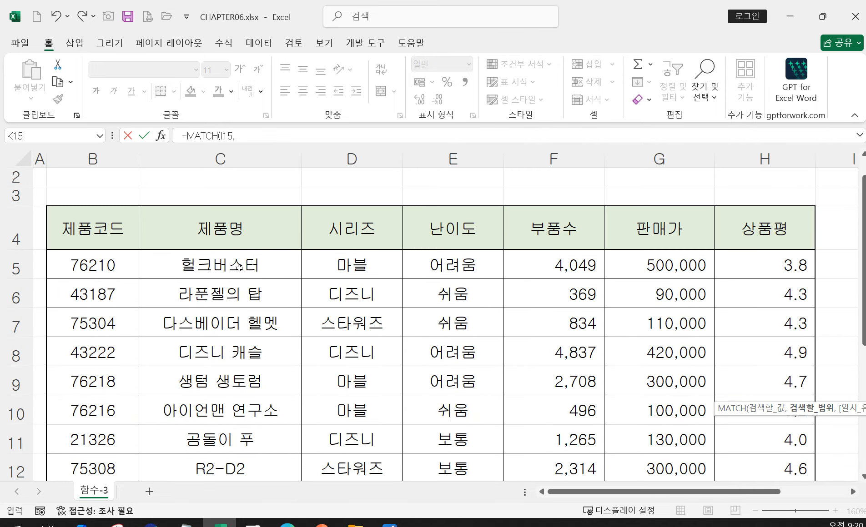
{"action": "left_click_drag", "start_coordinate": [239, 267], "coordinate": [268, 334]}
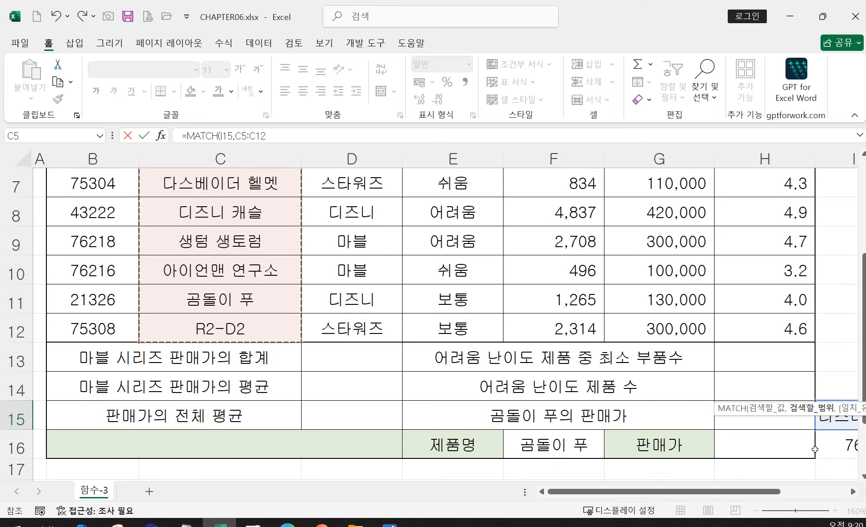
{"action": "scroll", "coordinate": [837, 493], "scroll_direction": "right", "scroll_amount": 6}
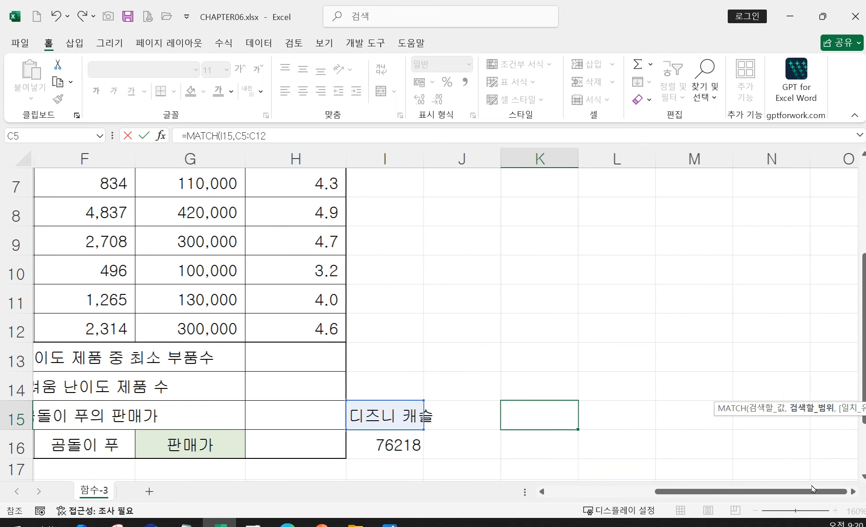
Review the lookup arguments in K15 and complete the formula with exact match type 0 as =MATCH(I15,C5:C12,0).
{"action": "left_click", "coordinate": [586, 416]}
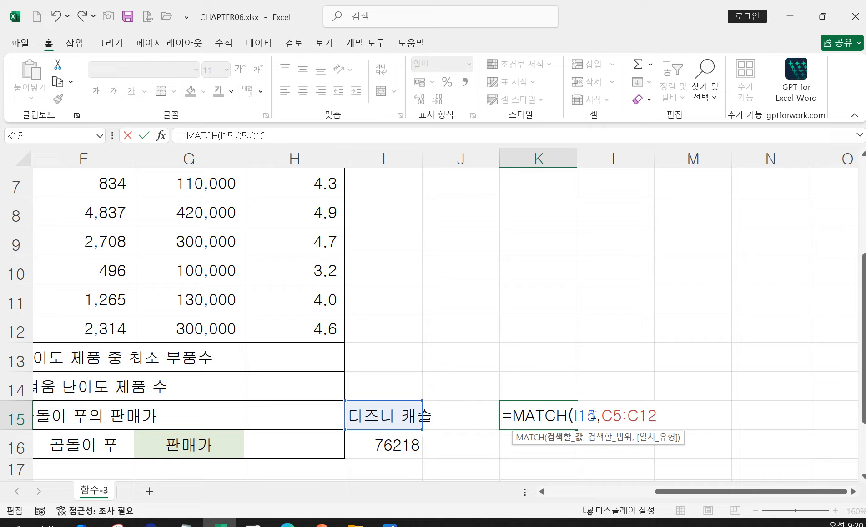
{"action": "left_click_drag", "start_coordinate": [601, 414], "coordinate": [660, 419]}
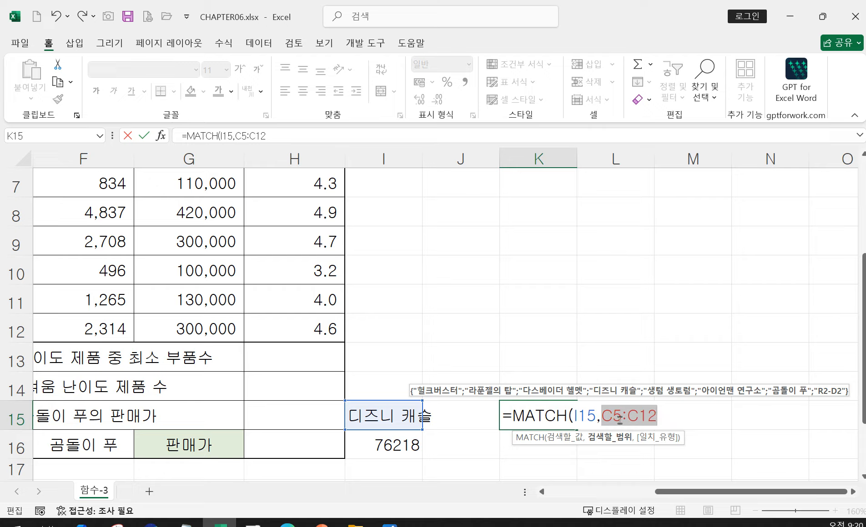
{"action": "left_click", "coordinate": [672, 422]}
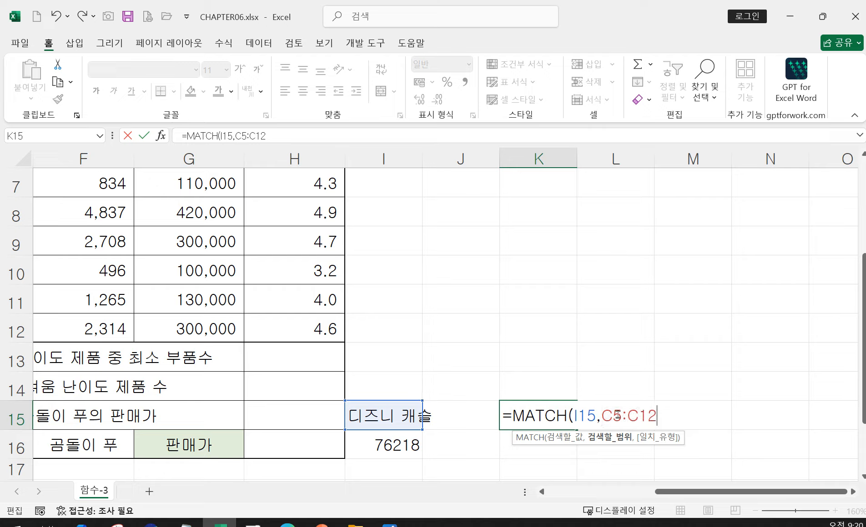
{"action": "type", "text": ","}
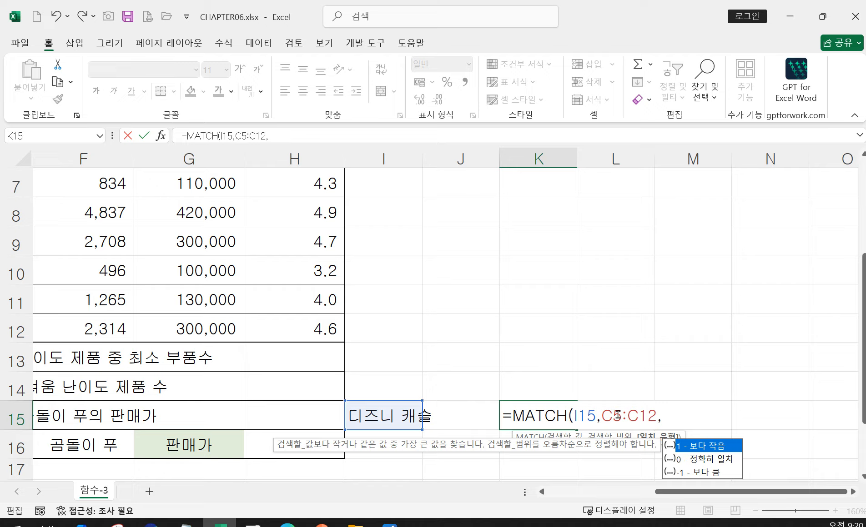
{"action": "double_click", "coordinate": [697, 458]}
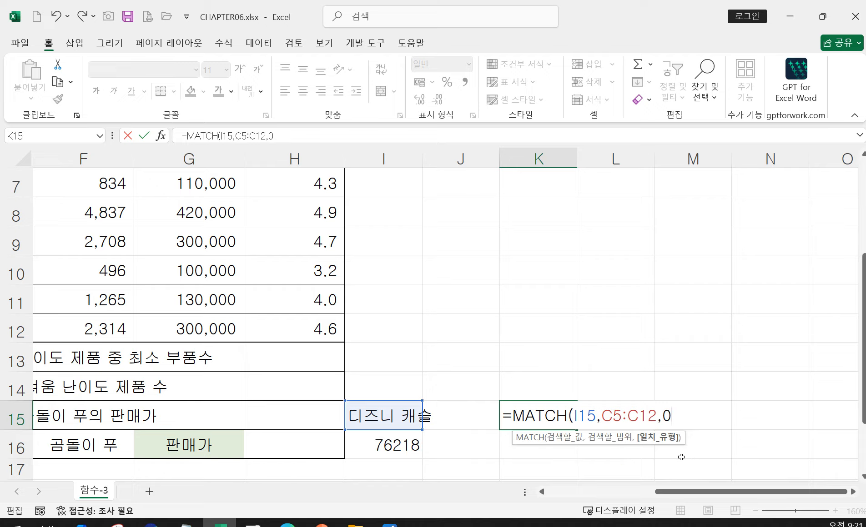
{"action": "type", "text": ")"}
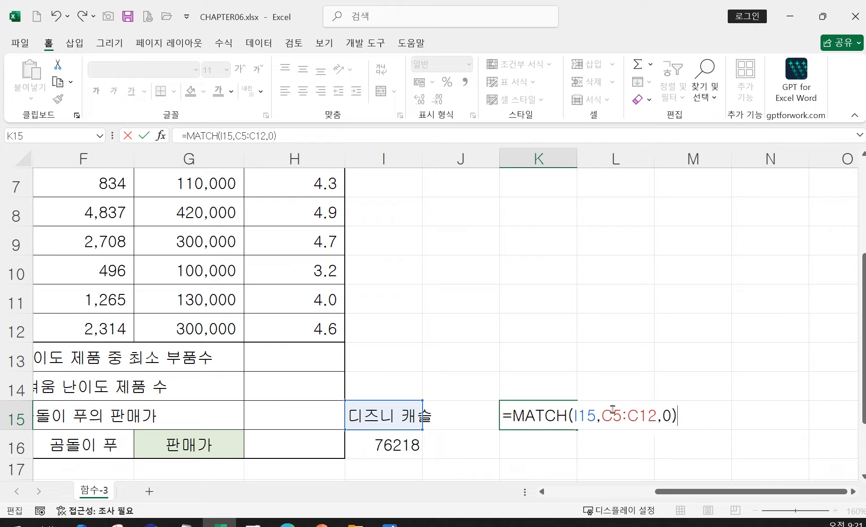
{"action": "left_click_drag", "start_coordinate": [616, 411], "coordinate": [648, 414]}
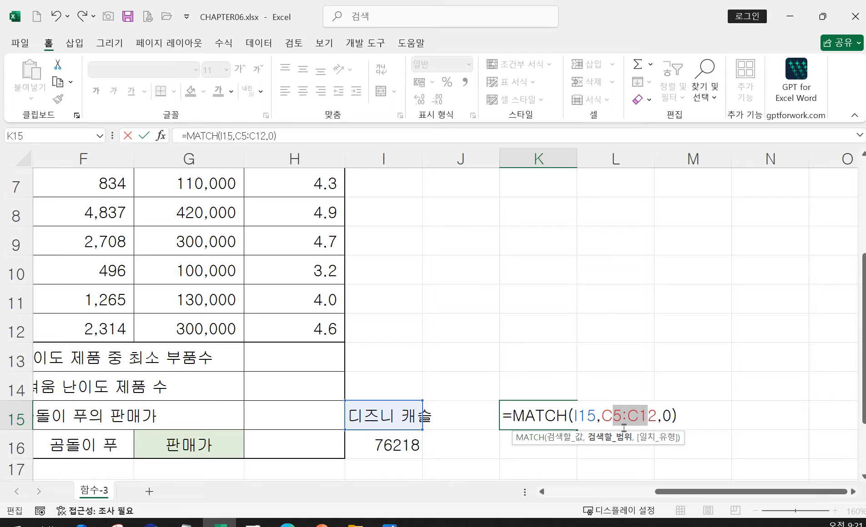
{"action": "key", "text": "Return"}
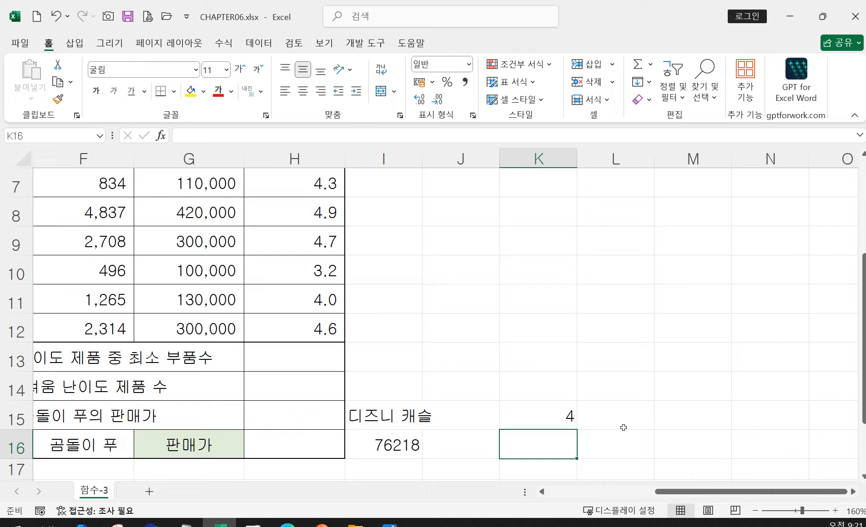
Examine the K15 formula's lookup range C5:C12 in the table to find the position of the product name from I15.
{"action": "double_click", "coordinate": [566, 418]}
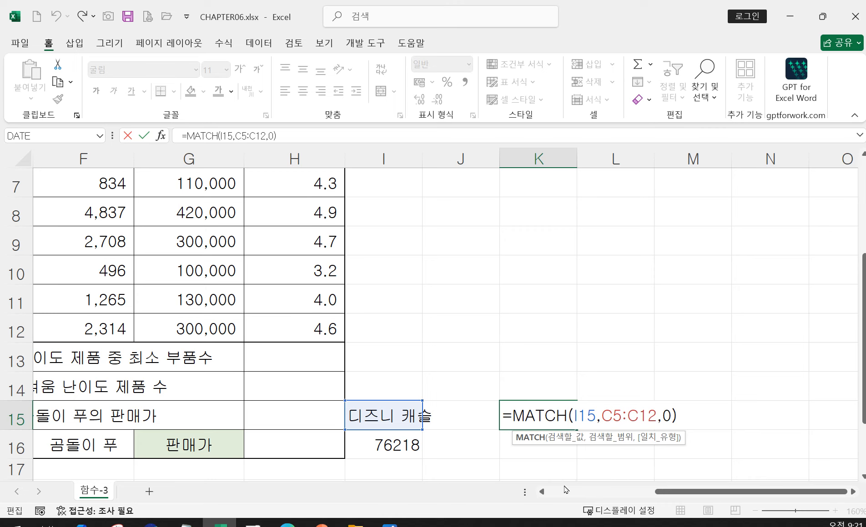
{"action": "left_click_drag", "start_coordinate": [663, 492], "coordinate": [565, 480]}
{"action": "scroll", "coordinate": [564, 479], "scroll_direction": "up", "scroll_amount": 2}
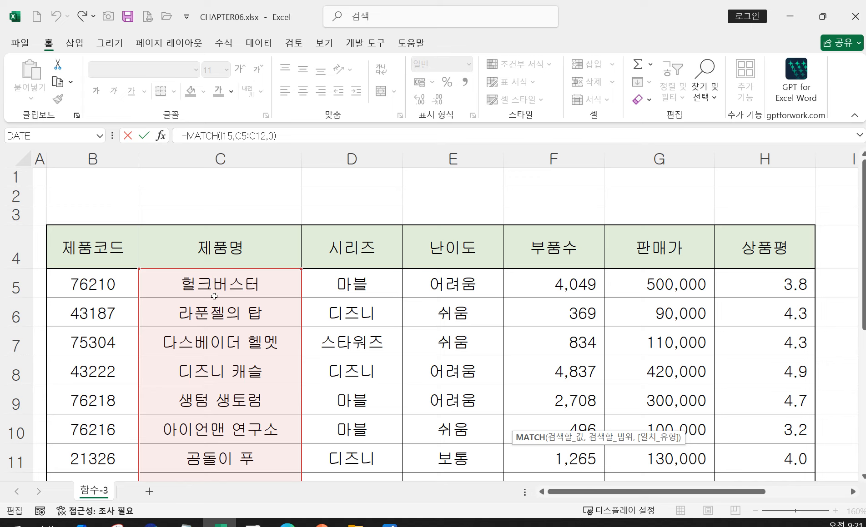
{"action": "scroll", "coordinate": [214, 296], "scroll_direction": "down", "scroll_amount": 2}
{"action": "scroll", "coordinate": [214, 316], "scroll_direction": "up", "scroll_amount": 2}
{"action": "scroll", "coordinate": [625, 373], "scroll_direction": "down", "scroll_amount": 1}
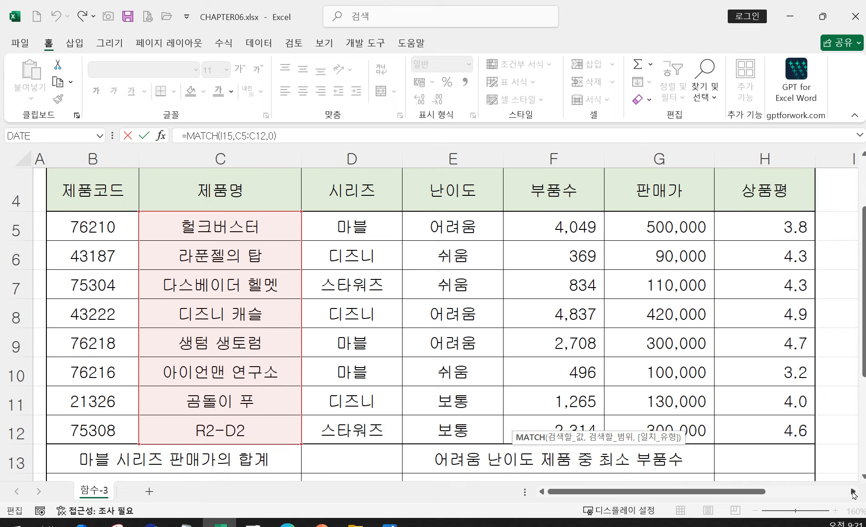
{"action": "left_click", "coordinate": [852, 492]}
{"action": "scroll", "coordinate": [853, 492], "scroll_direction": "right", "scroll_amount": 3}
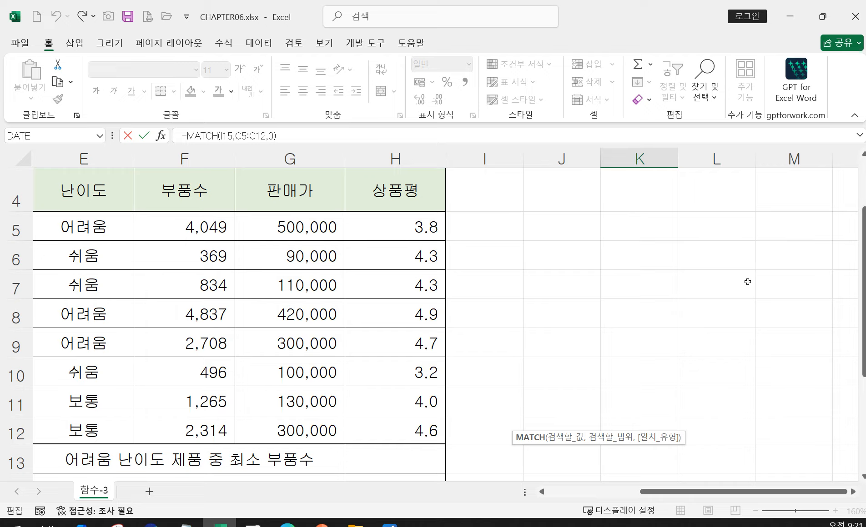
{"action": "key", "text": "Return"}
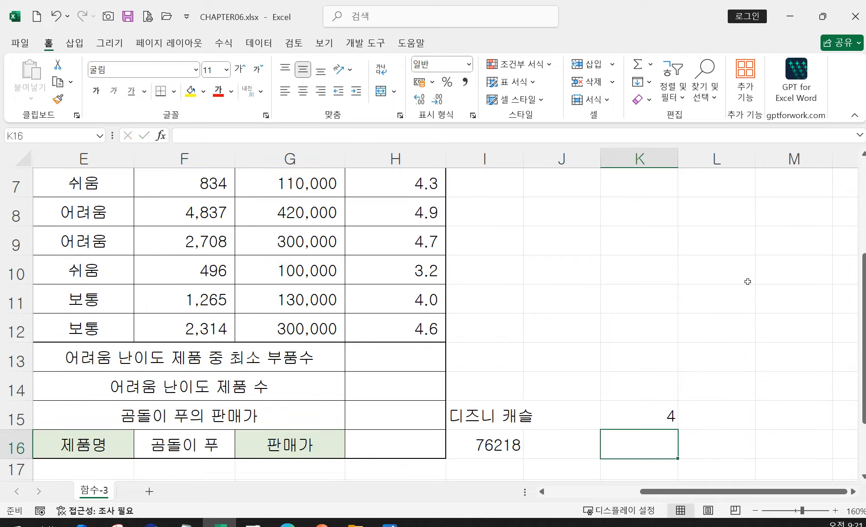
Begin a MATCH formula in cell K16 with I16 as the lookup value and the product code column B5:B12 as the lookup range.
{"action": "left_click", "coordinate": [504, 448]}
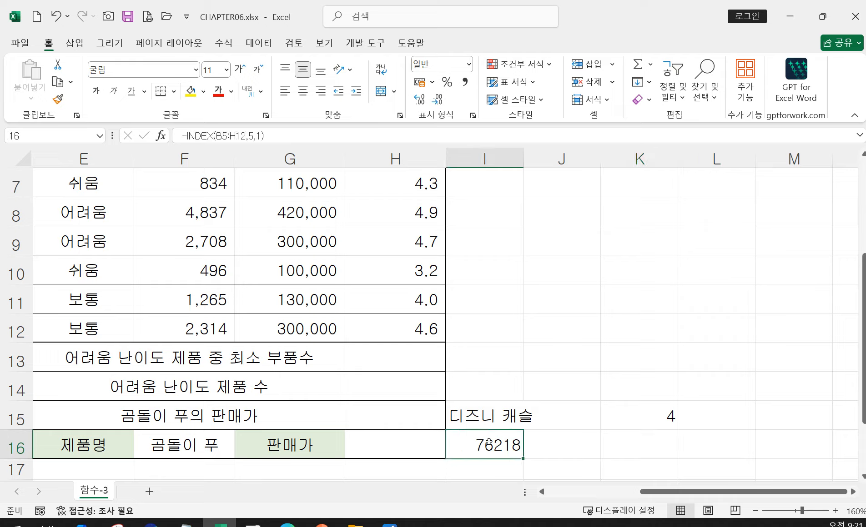
{"action": "left_click", "coordinate": [635, 446]}
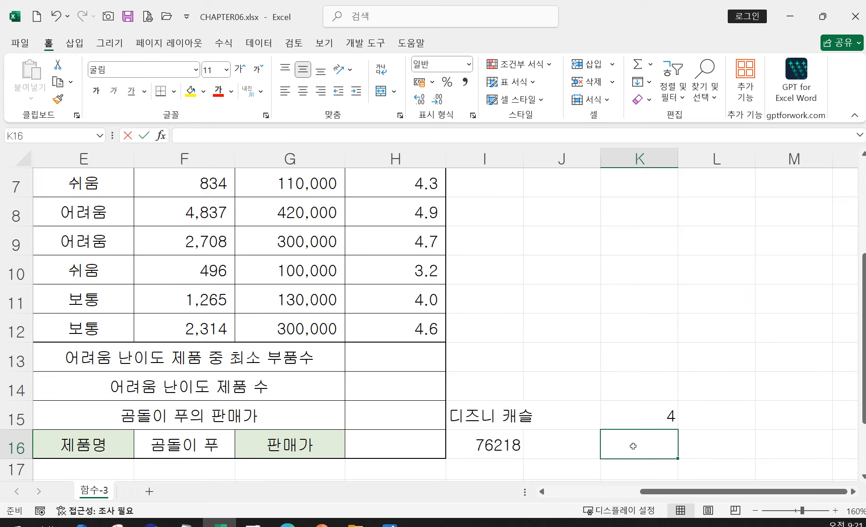
{"action": "type", "text": "=m"}
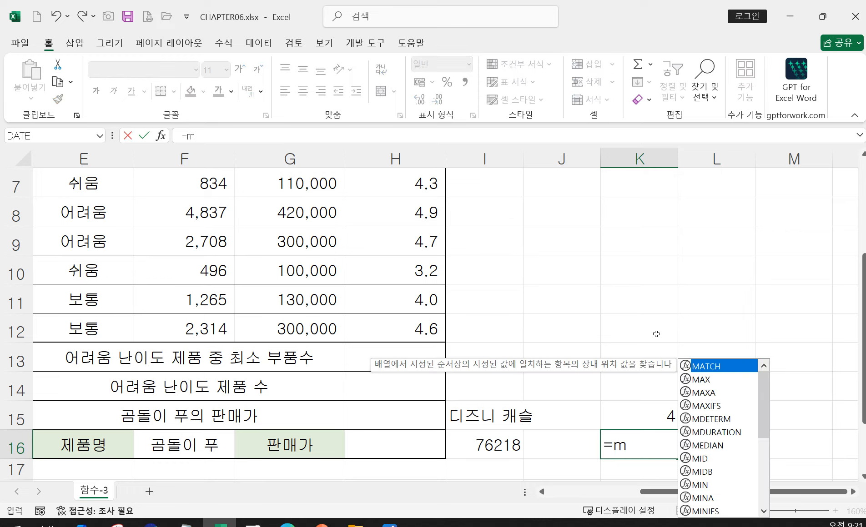
{"action": "double_click", "coordinate": [721, 370]}
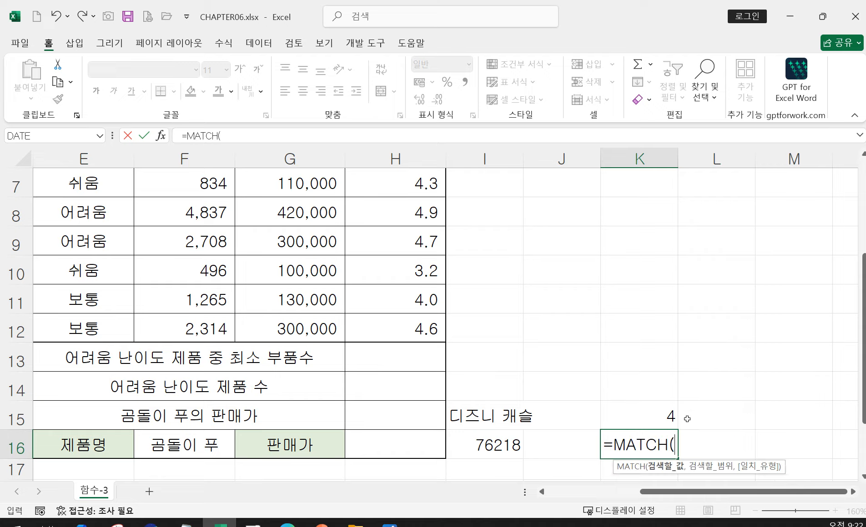
{"action": "left_click", "coordinate": [493, 447]}
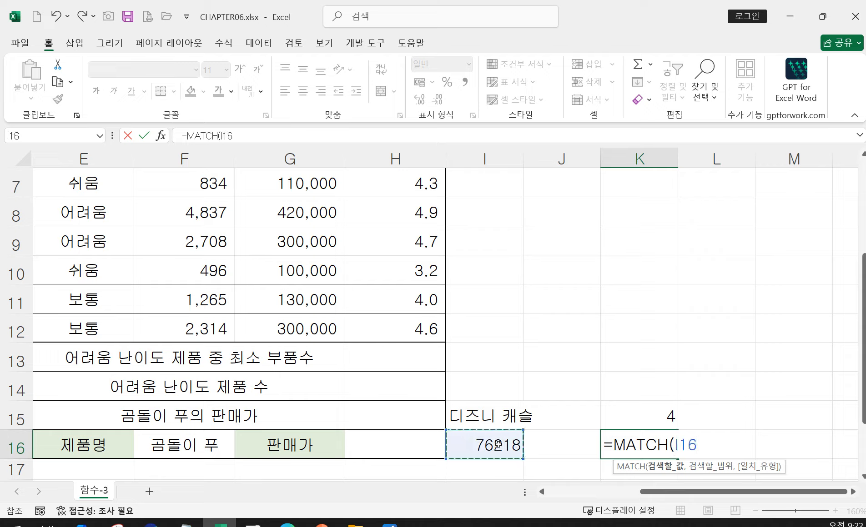
{"action": "type", "text": ","}
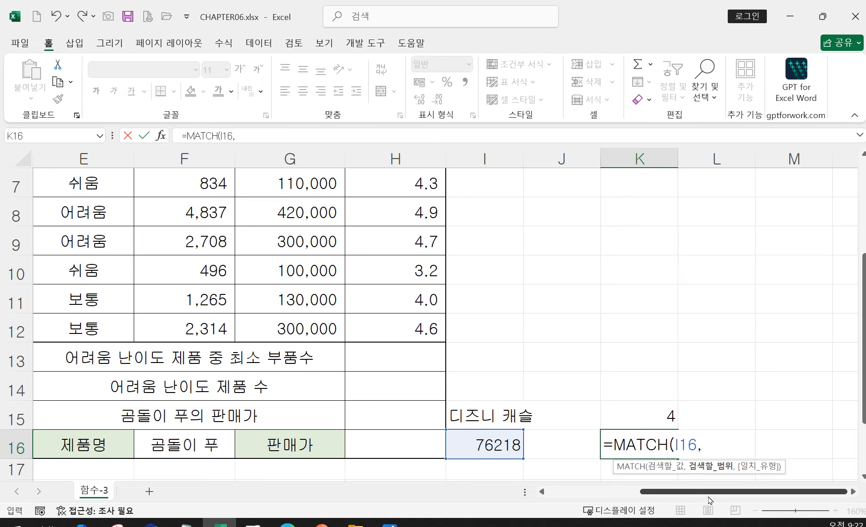
{"action": "left_click_drag", "start_coordinate": [701, 492], "coordinate": [603, 491]}
{"action": "scroll", "coordinate": [431, 455], "scroll_direction": "up", "scroll_amount": 1}
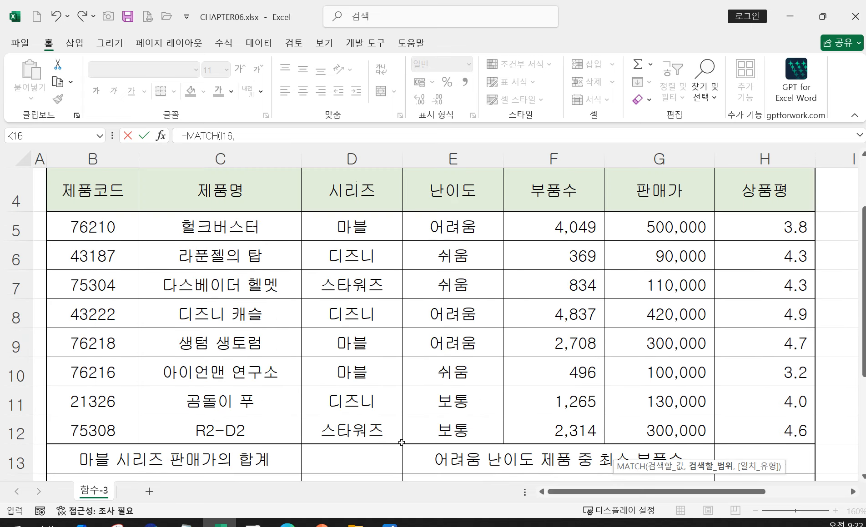
{"action": "left_click_drag", "start_coordinate": [83, 229], "coordinate": [89, 418]}
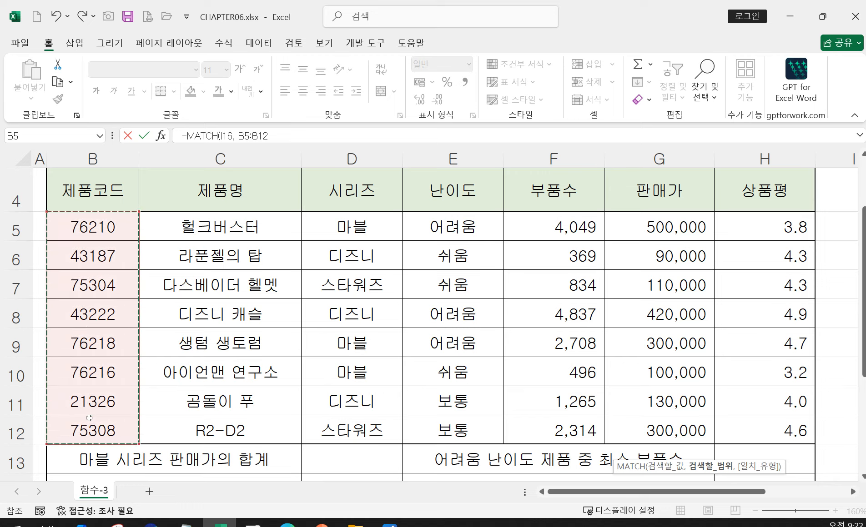
Complete the K16 formula with exact match type 0 as =MATCH(I16, B5:B12,0) and compare it with the product table.
{"action": "type", "text": ","}
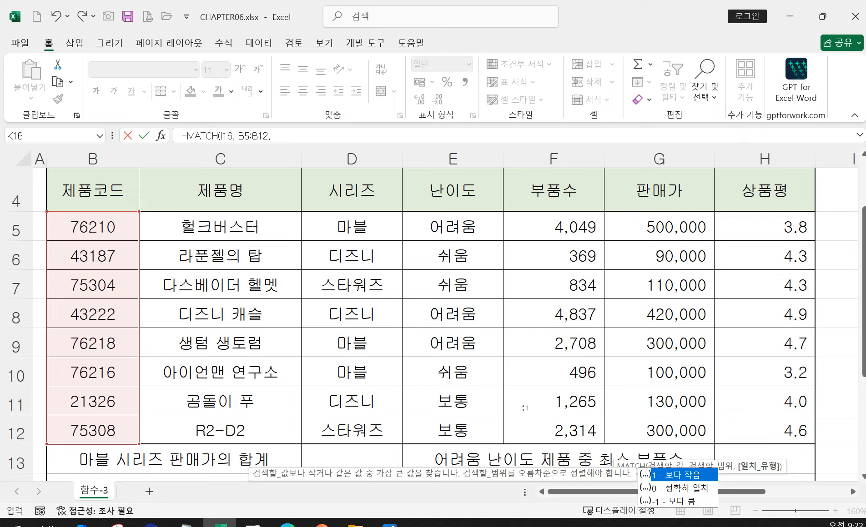
{"action": "left_click", "coordinate": [661, 490]}
{"action": "double_click", "coordinate": [662, 490]}
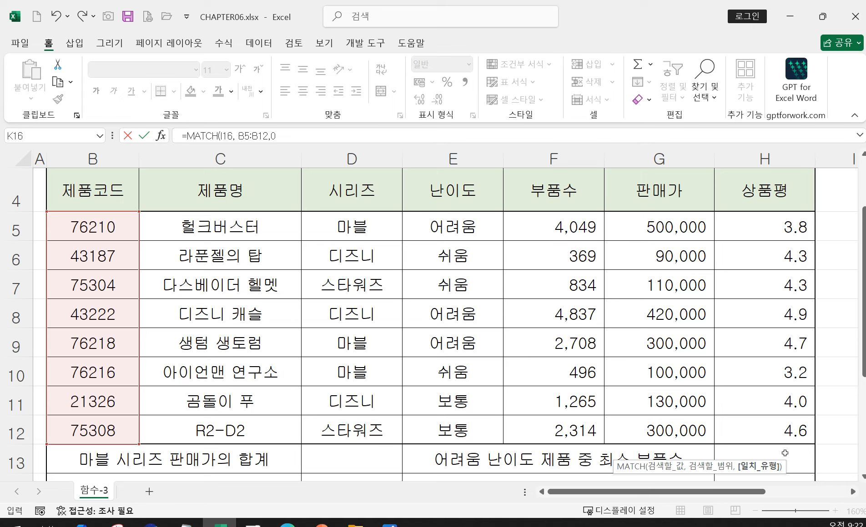
{"action": "type", "text": ")"}
{"action": "key", "text": "Return"}
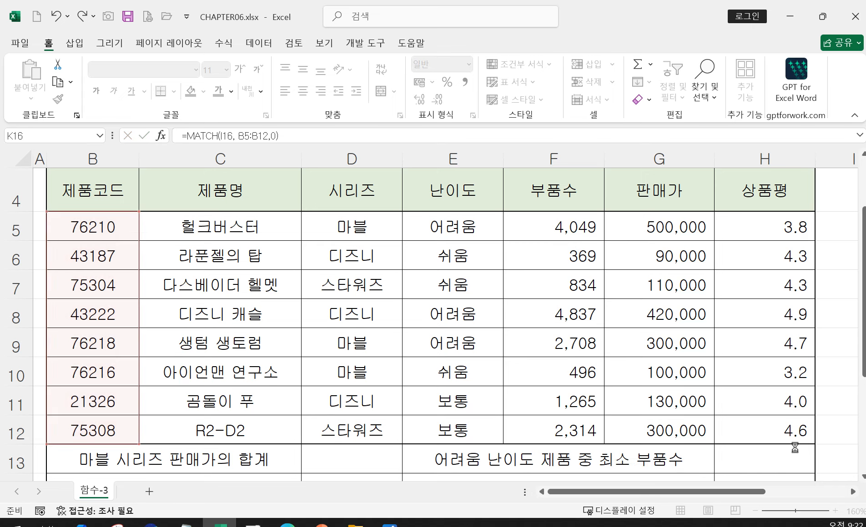
{"action": "left_click", "coordinate": [767, 440]}
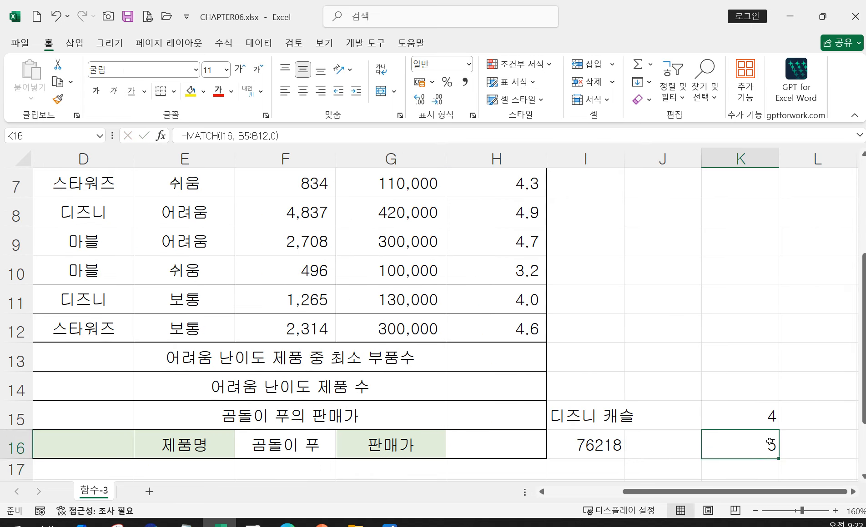
{"action": "left_click_drag", "start_coordinate": [724, 492], "coordinate": [573, 488]}
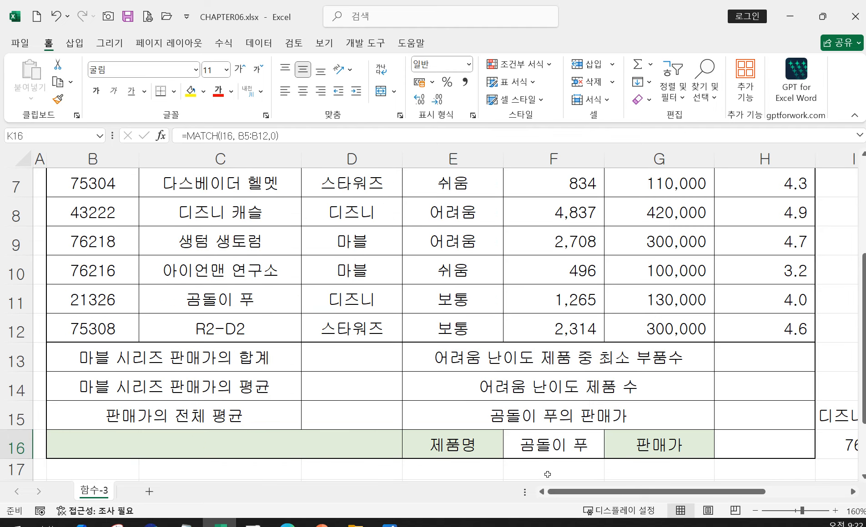
Select the product codes in B5:B12 to check the position of the code looked up from I16.
{"action": "scroll", "coordinate": [546, 473], "scroll_direction": "up", "scroll_amount": 2}
{"action": "left_click_drag", "start_coordinate": [87, 288], "coordinate": [101, 358]}
{"action": "scroll", "coordinate": [101, 357], "scroll_direction": "up", "scroll_amount": 1}
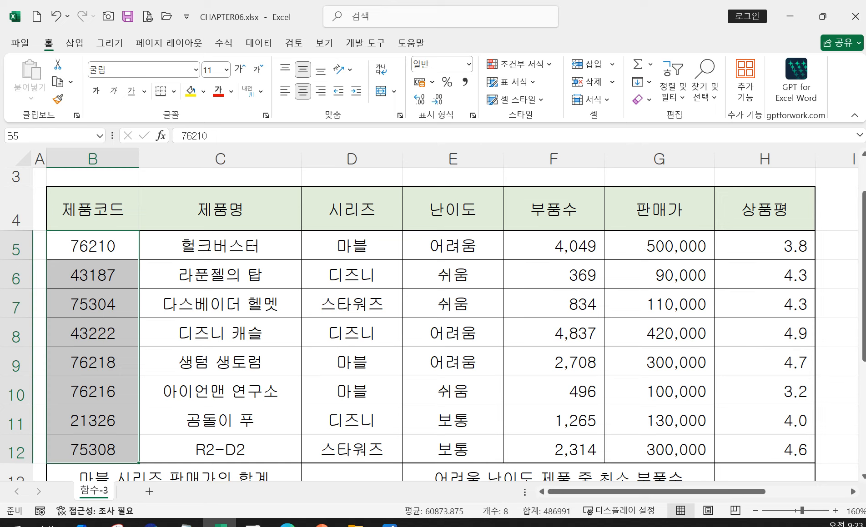
{"action": "scroll", "coordinate": [764, 323], "scroll_direction": "down", "scroll_amount": 1}
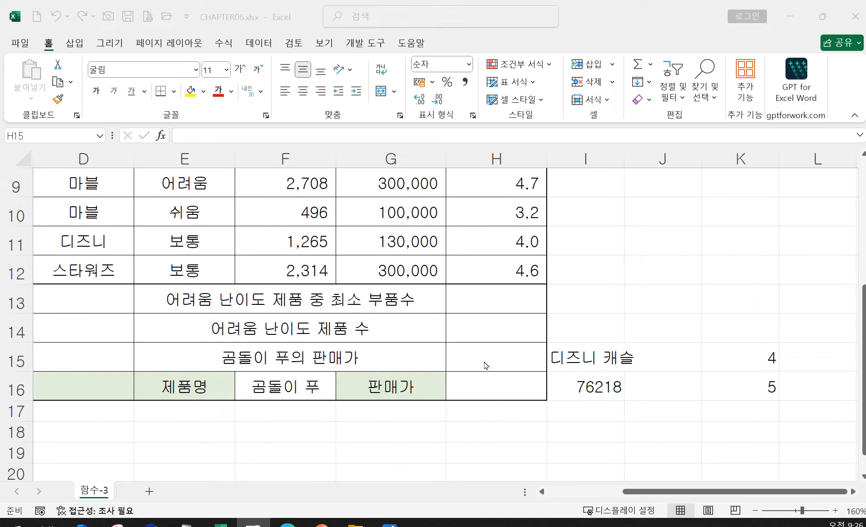
Begin an INDEX formula in cell H15 with the product table data B5:H12 as the array.
{"action": "left_click", "coordinate": [484, 362]}
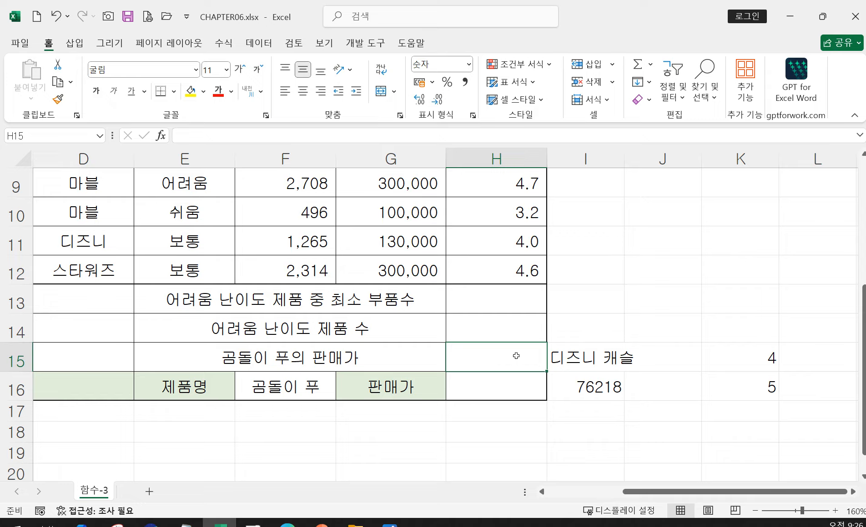
{"action": "type", "text": "="}
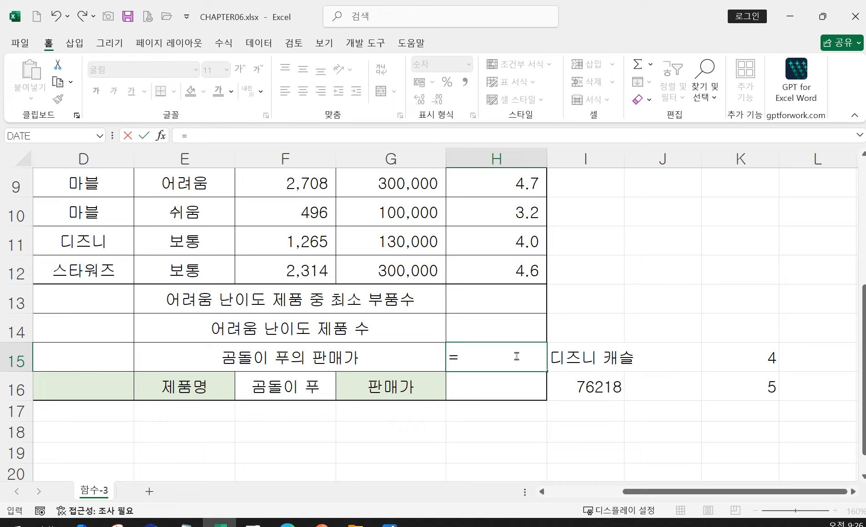
{"action": "type", "text": "in"}
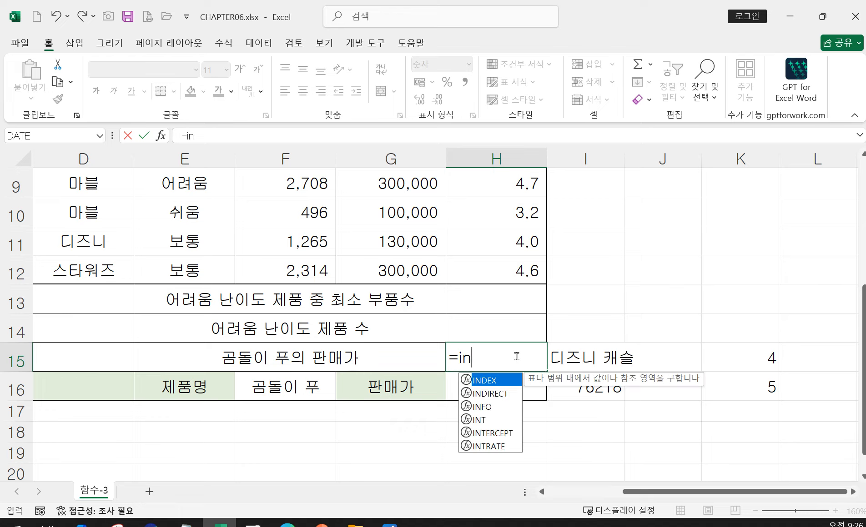
{"action": "double_click", "coordinate": [482, 381]}
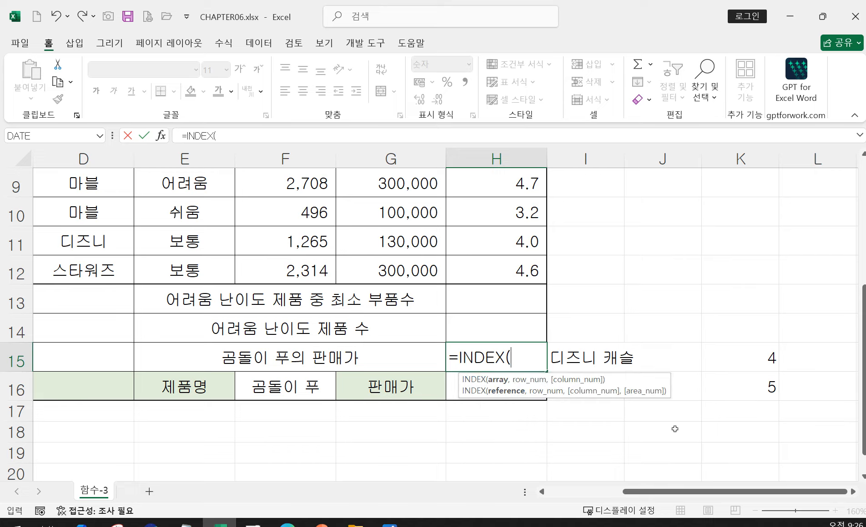
{"action": "left_click_drag", "start_coordinate": [678, 493], "coordinate": [584, 495]}
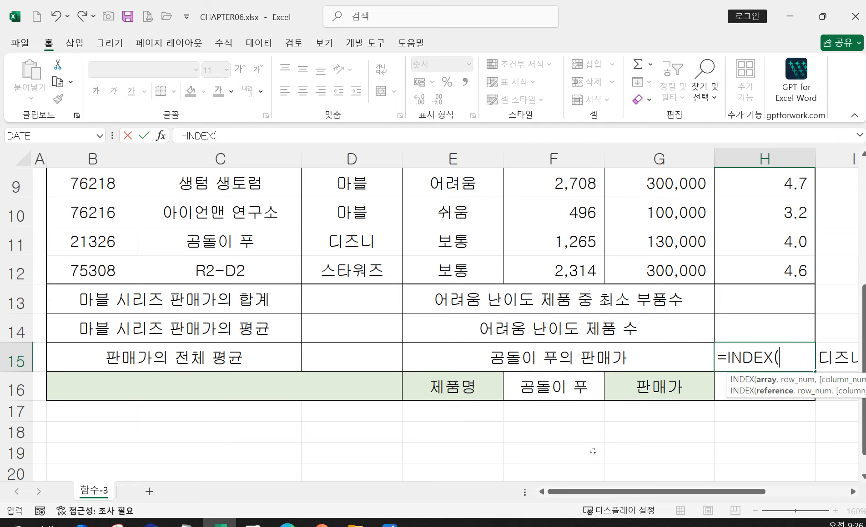
{"action": "scroll", "coordinate": [592, 451], "scroll_direction": "up", "scroll_amount": 2}
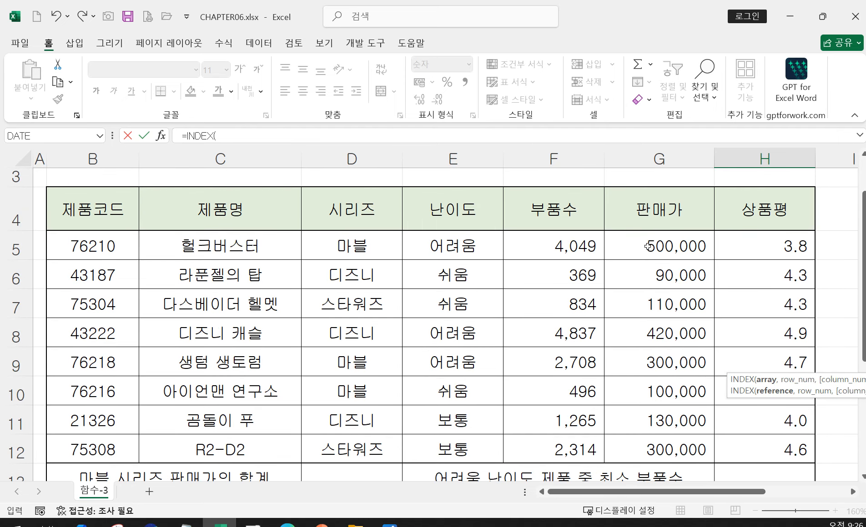
{"action": "left_click_drag", "start_coordinate": [114, 251], "coordinate": [724, 443]}
{"action": "scroll", "coordinate": [724, 442], "scroll_direction": "down", "scroll_amount": 2}
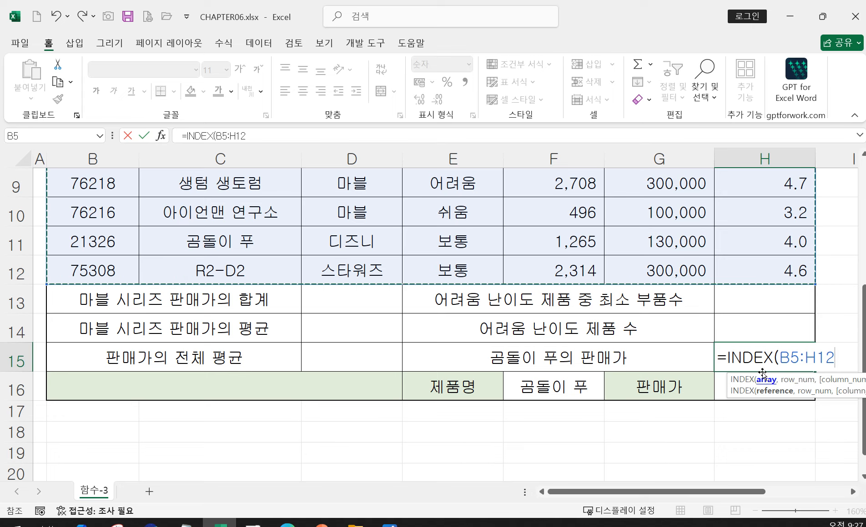
{"action": "left_click", "coordinate": [852, 492]}
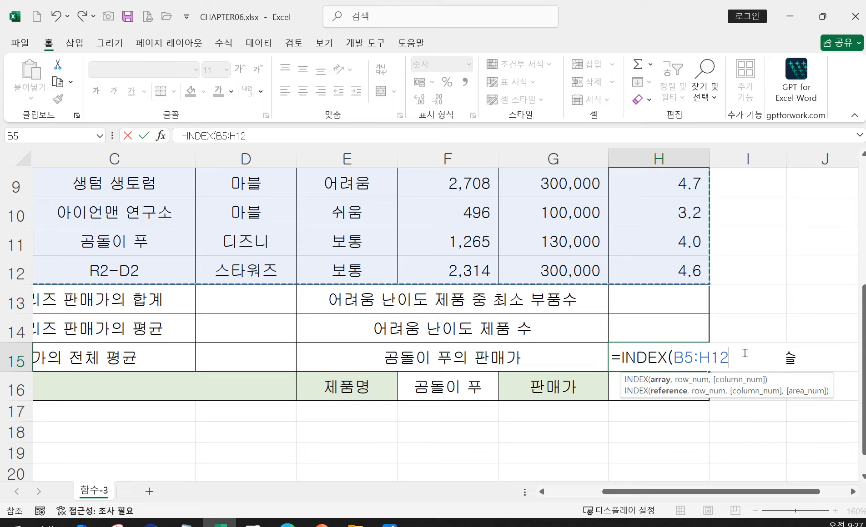
Add 7 as the row number argument of the H15 INDEX formula, for the 곰돌이 푸 row in the product table.
{"action": "type", "text": ","}
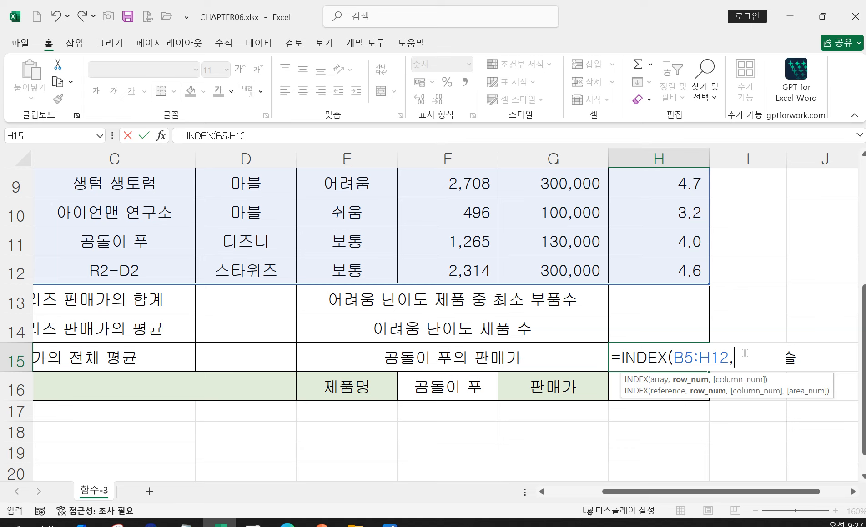
{"action": "left_click_drag", "start_coordinate": [675, 492], "coordinate": [590, 497]}
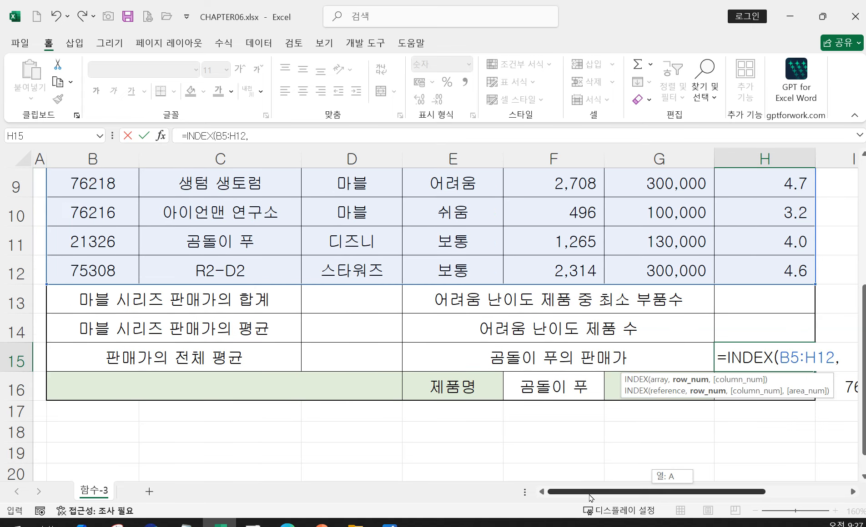
{"action": "scroll", "coordinate": [587, 491], "scroll_direction": "up", "scroll_amount": 2}
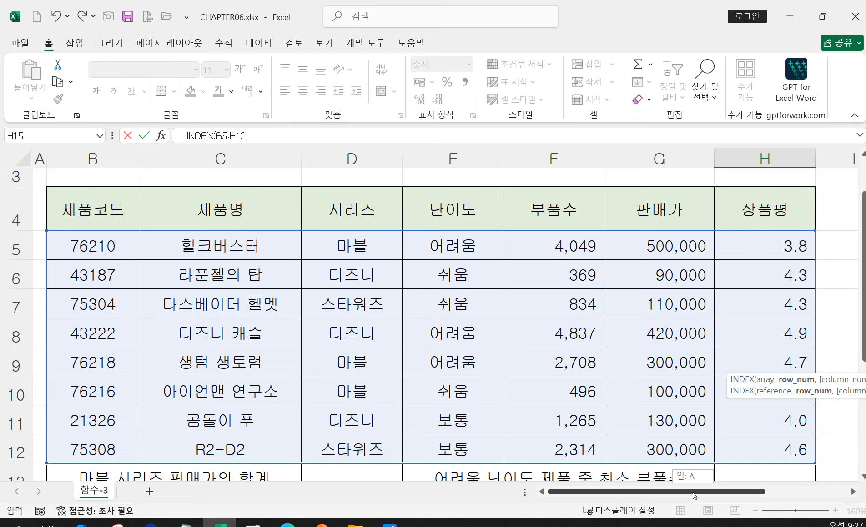
{"action": "scroll", "coordinate": [691, 477], "scroll_direction": "right", "scroll_amount": 1}
{"action": "scroll", "coordinate": [735, 446], "scroll_direction": "down", "scroll_amount": 2}
{"action": "scroll", "coordinate": [735, 446], "scroll_direction": "down", "scroll_amount": 1}
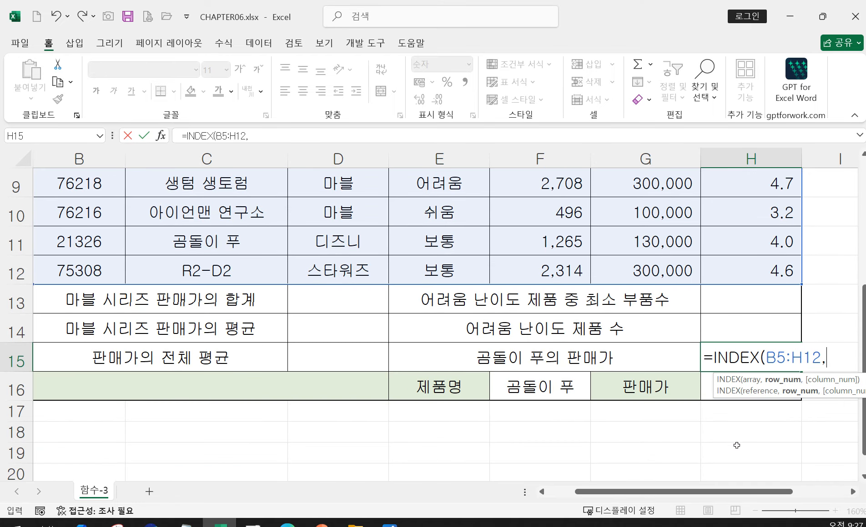
{"action": "type", "text": "7"}
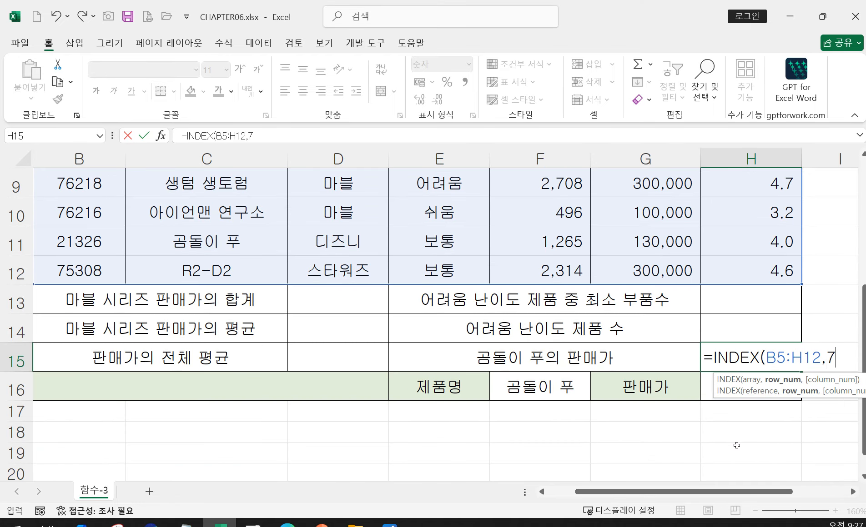
{"action": "type", "text": ","}
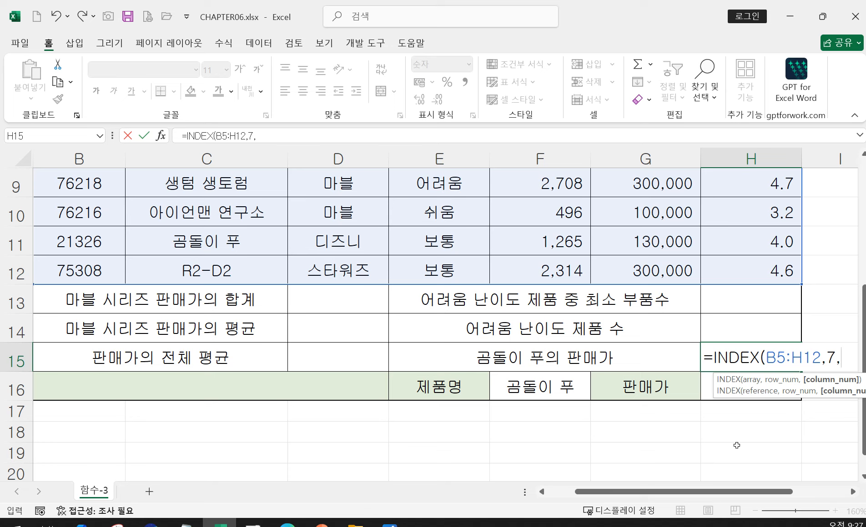
Complete the H15 formula with column number 6 for 판매가 as =INDEX(B5:H12,7,6), reviewing its arguments before entering it.
{"action": "scroll", "coordinate": [667, 386], "scroll_direction": "up", "scroll_amount": 2}
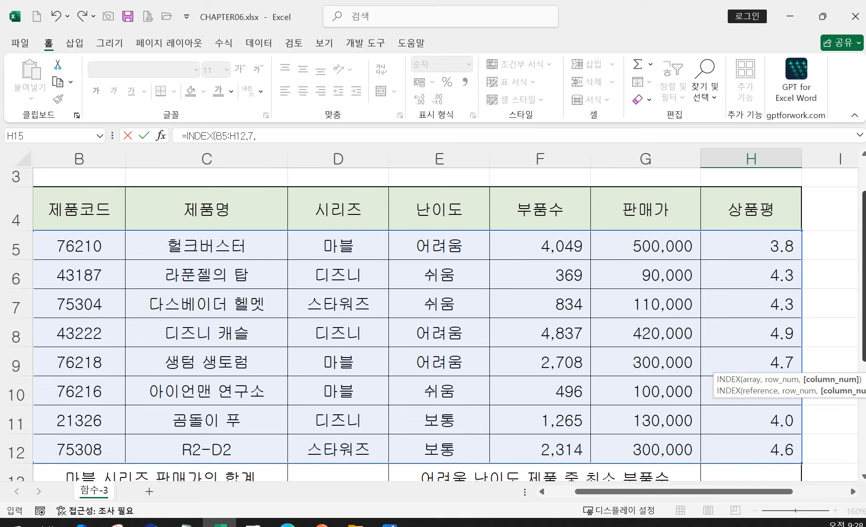
{"action": "scroll", "coordinate": [807, 407], "scroll_direction": "down", "scroll_amount": 1}
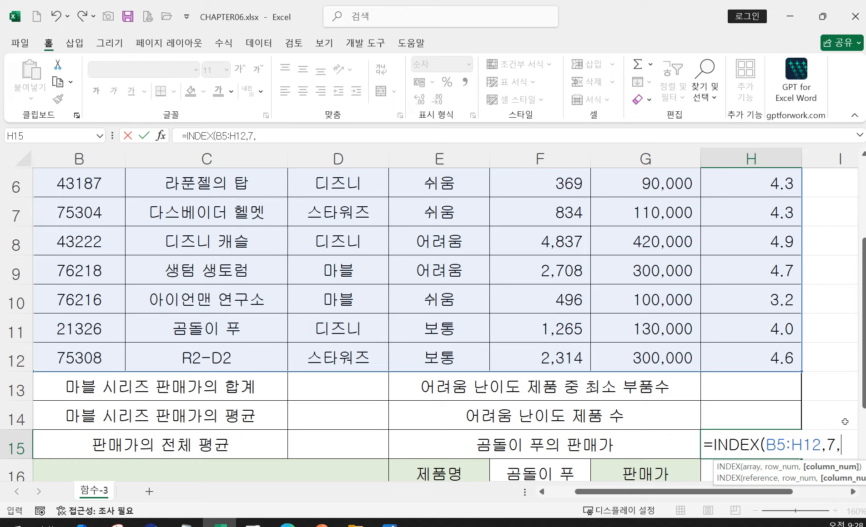
{"action": "type", "text": "6)"}
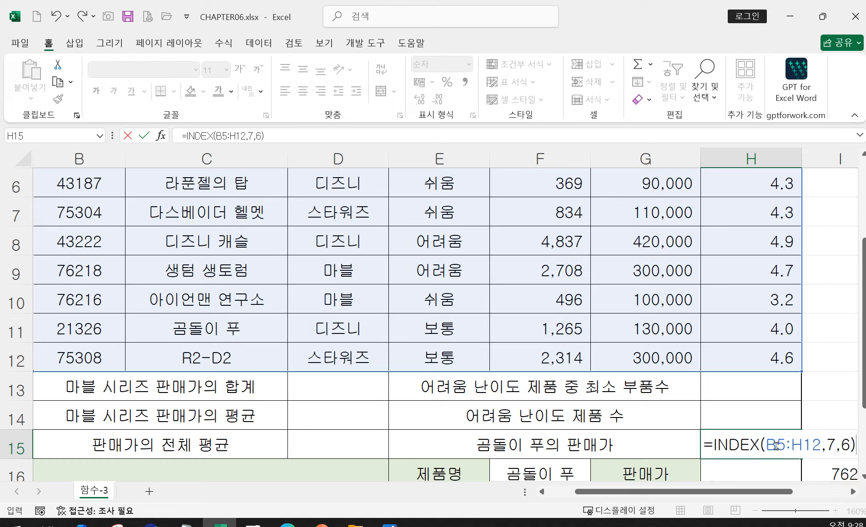
{"action": "left_click_drag", "start_coordinate": [776, 446], "coordinate": [802, 446]}
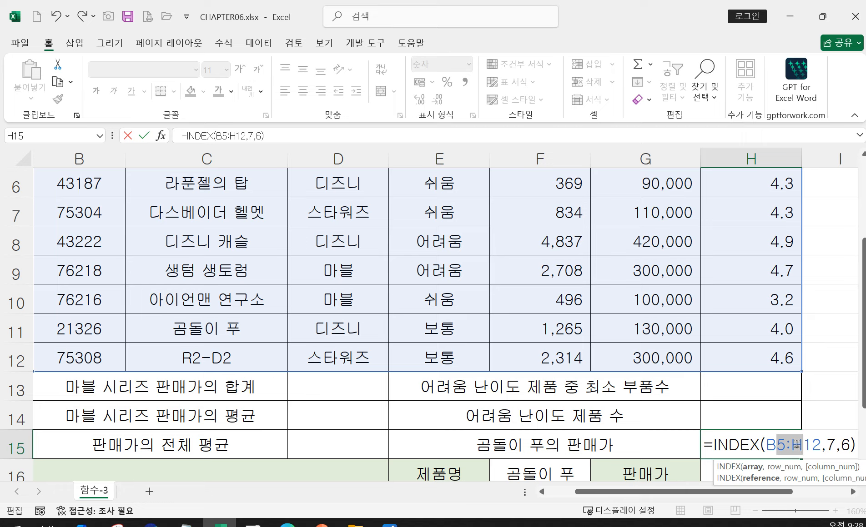
{"action": "left_click", "coordinate": [825, 446]}
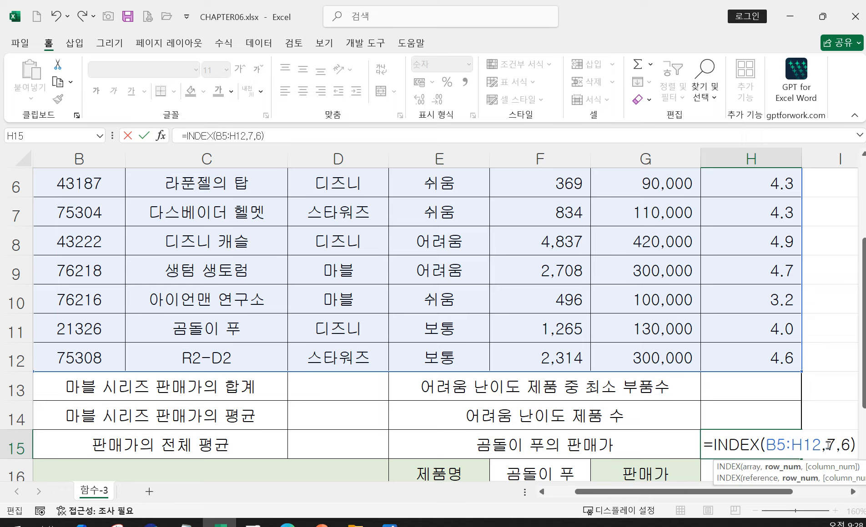
{"action": "left_click_drag", "start_coordinate": [826, 445], "coordinate": [850, 447]}
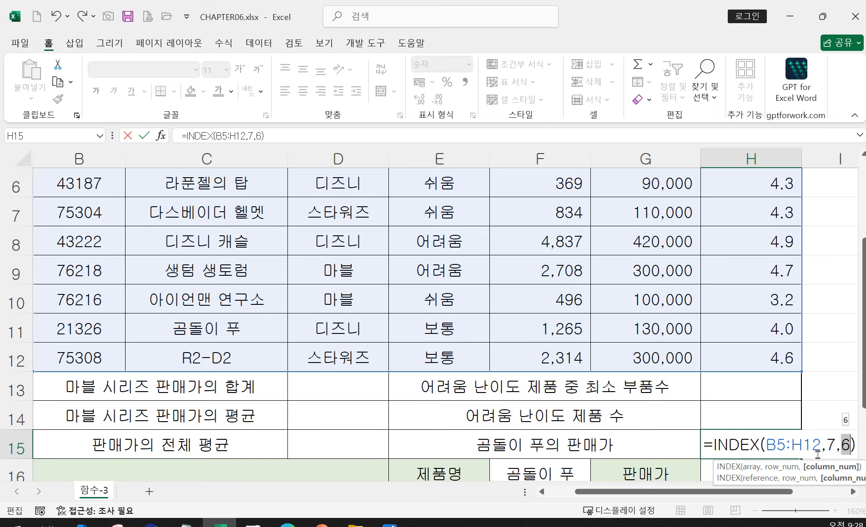
{"action": "key", "text": "Return"}
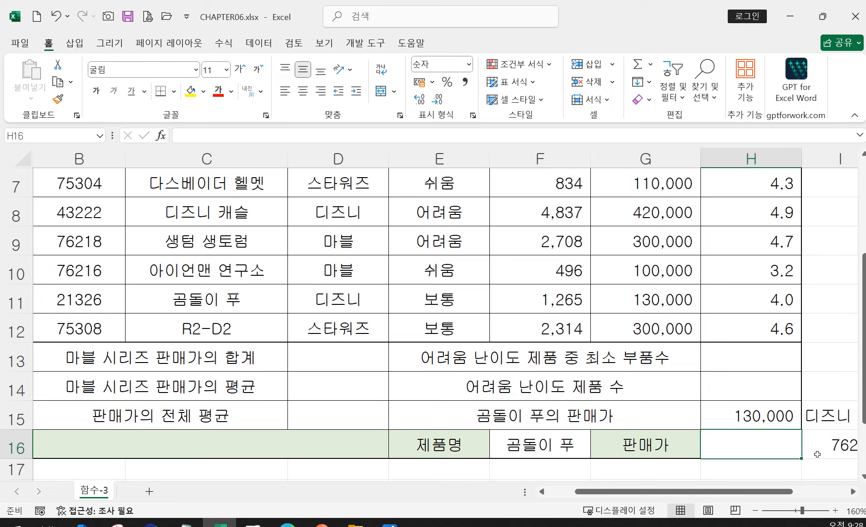
Reopen the INDEX formula in H15 and examine its row number and column number arguments.
{"action": "left_click", "coordinate": [763, 416]}
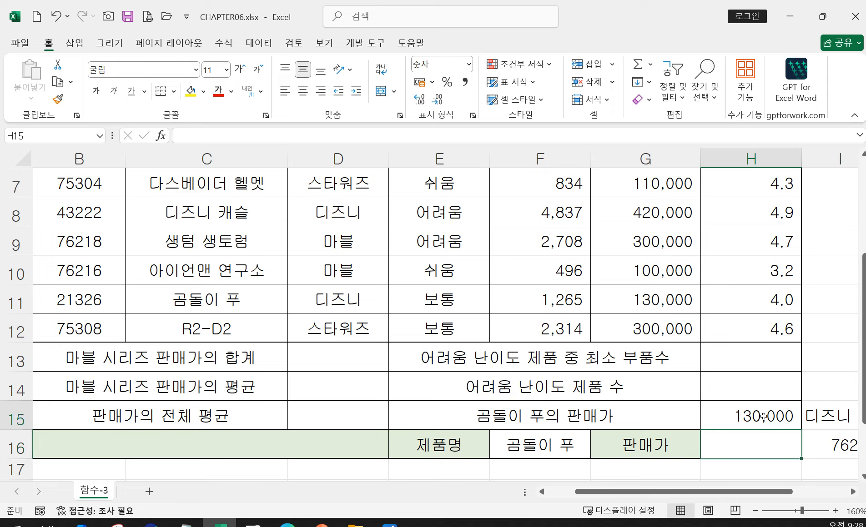
{"action": "double_click", "coordinate": [763, 416]}
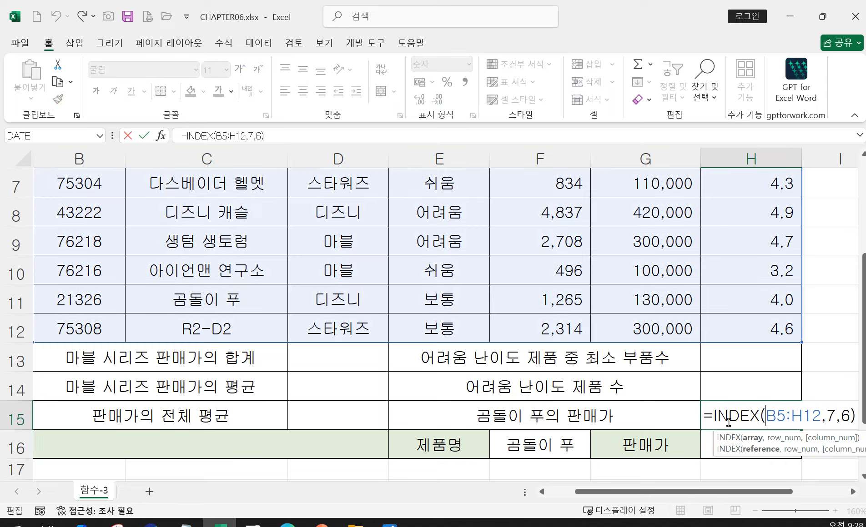
{"action": "left_click", "coordinate": [852, 493]}
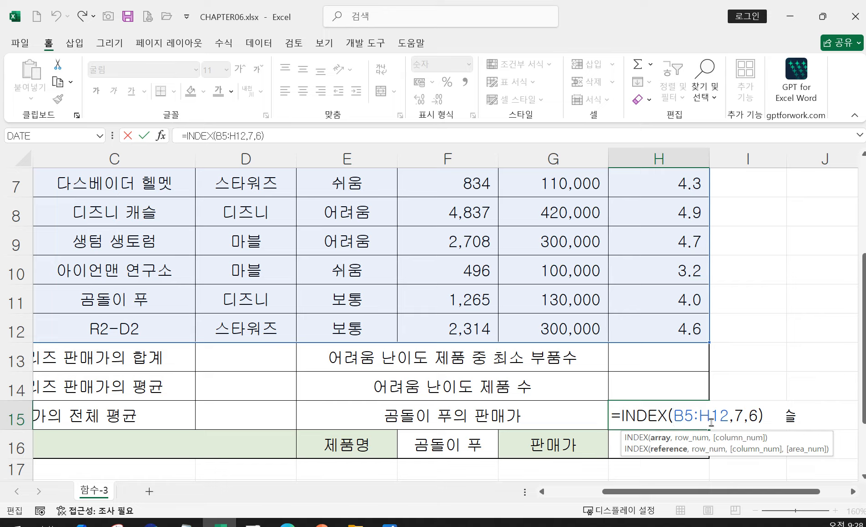
{"action": "double_click", "coordinate": [738, 415]}
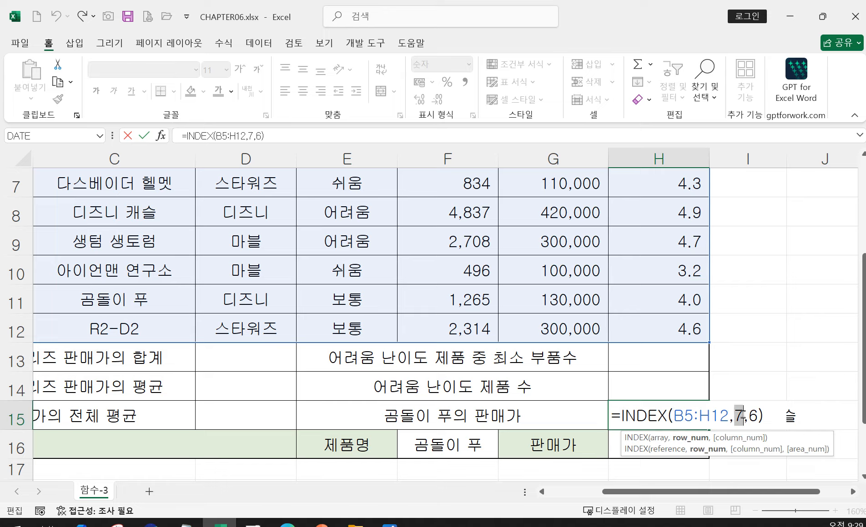
{"action": "double_click", "coordinate": [753, 416]}
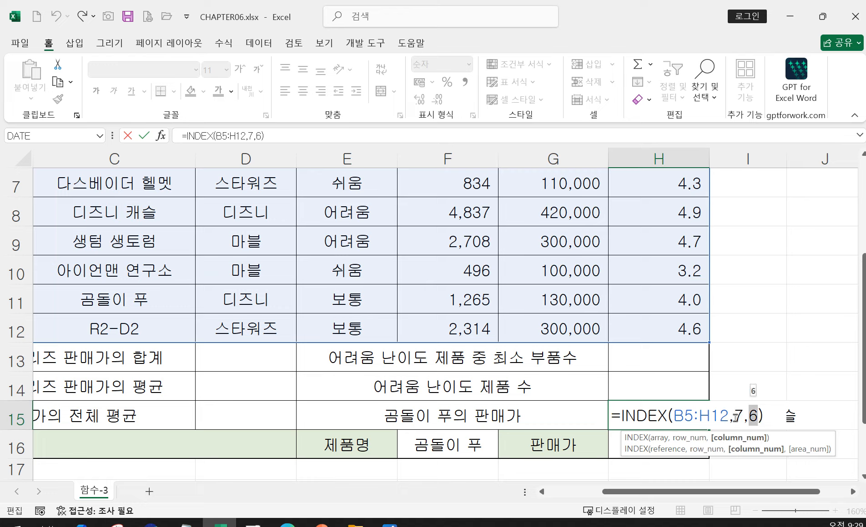
{"action": "double_click", "coordinate": [739, 415]}
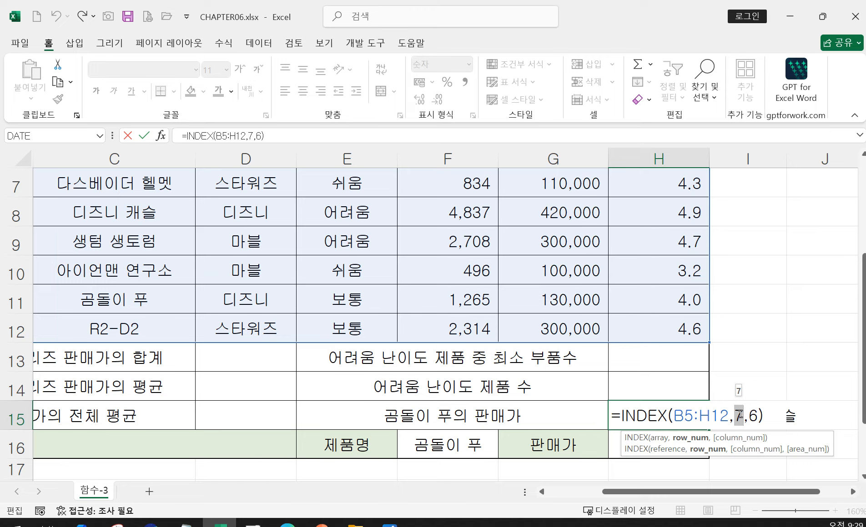
{"action": "key", "text": "Return"}
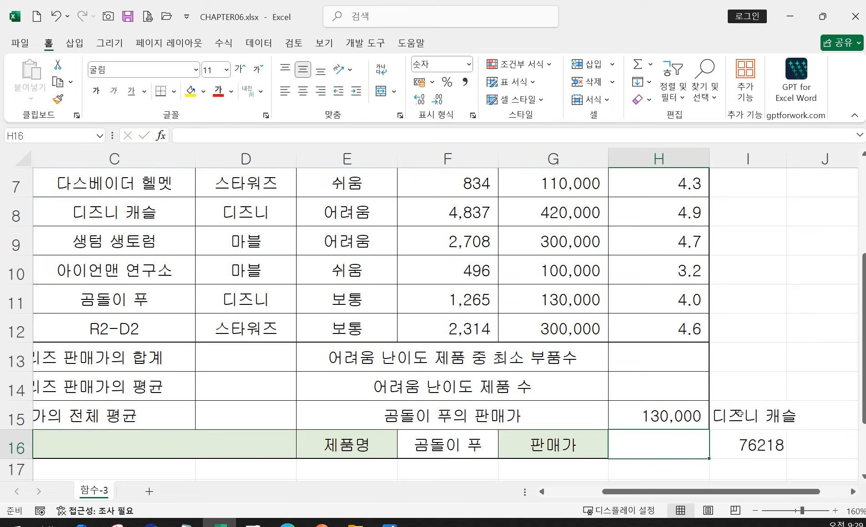
Recheck the fixed row argument of the H15 formula and view it alongside the MATCH examples in columns I to K.
{"action": "double_click", "coordinate": [659, 417]}
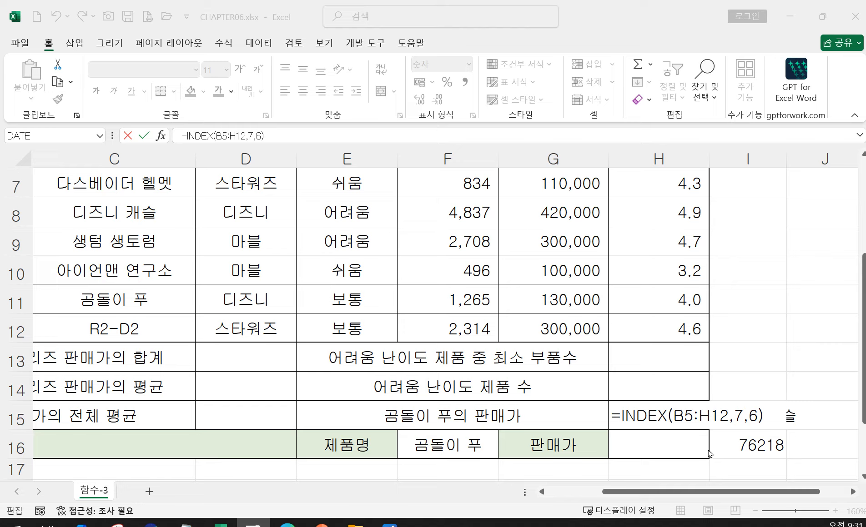
{"action": "left_click", "coordinate": [742, 416]}
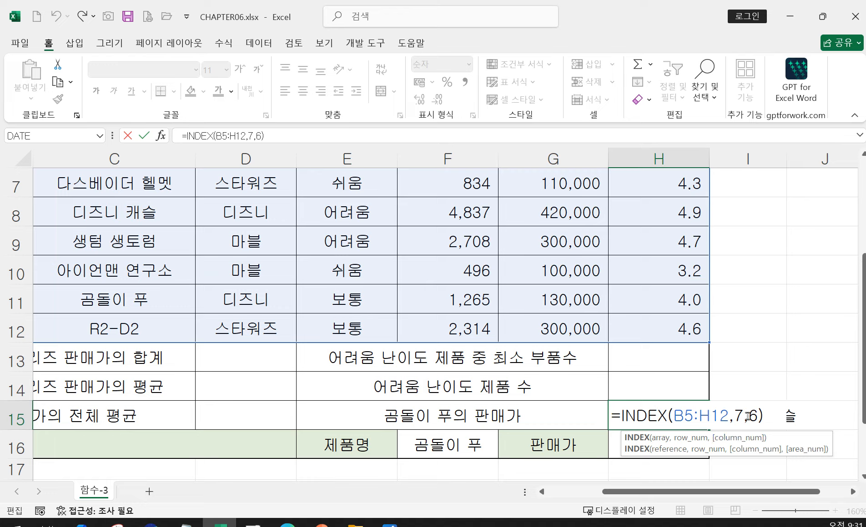
{"action": "left_click", "coordinate": [743, 416]}
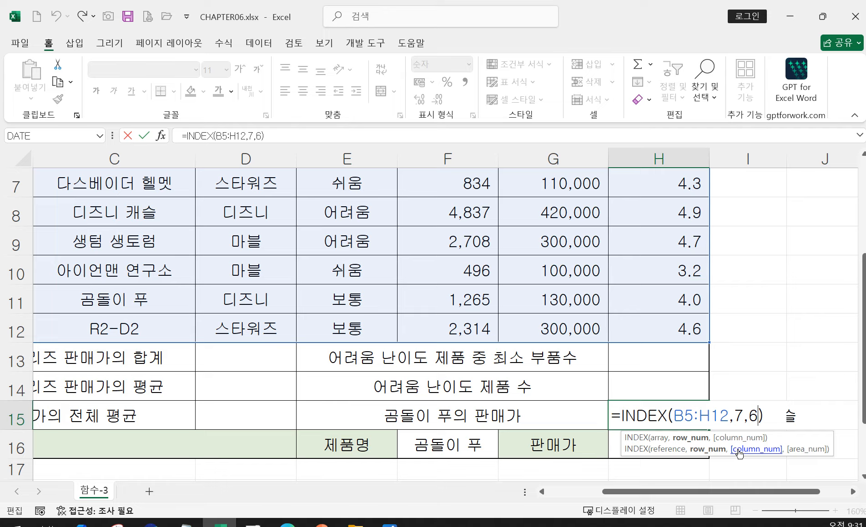
{"action": "type", "text": "₩"}
{"action": "key", "text": "BackSpace"}
{"action": "key", "text": "BackSpace"}
{"action": "type", "text": "7"}
{"action": "key", "text": "Return"}
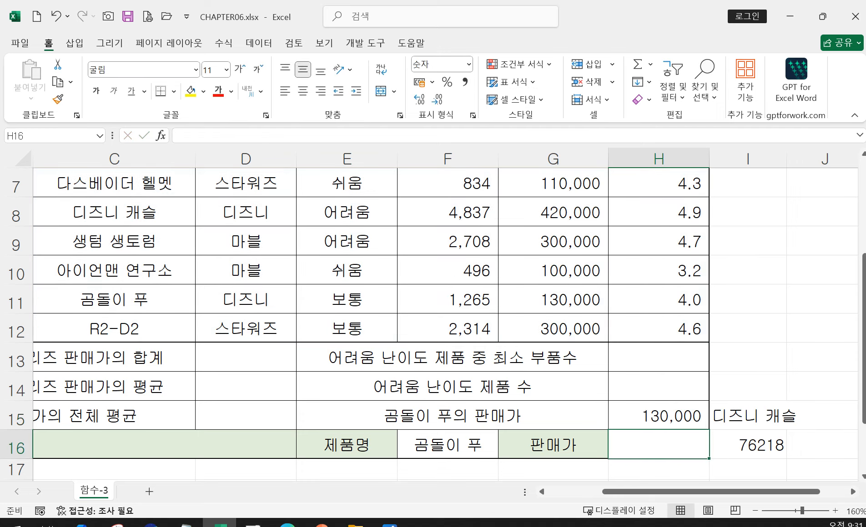
{"action": "left_click", "coordinate": [853, 492]}
{"action": "left_click", "coordinate": [853, 492]}
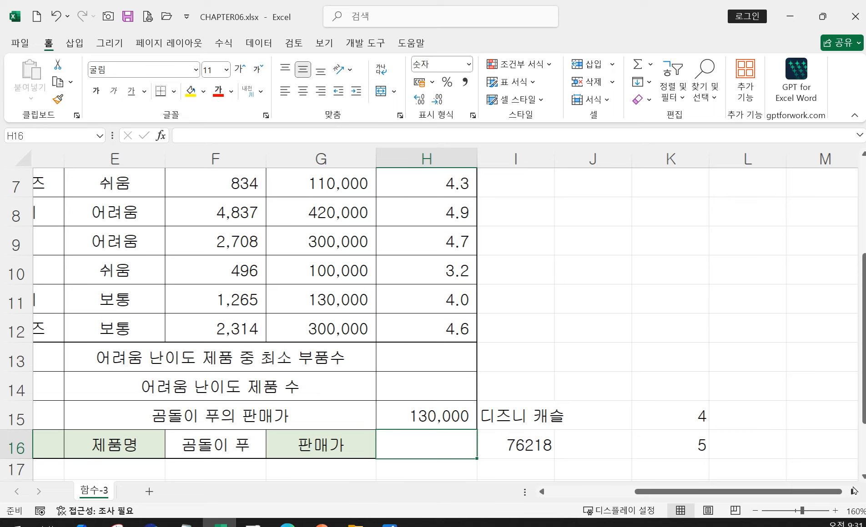
Start a MATCH formula in L15 with the 곰돌이 푸 cell C11 as the lookup value.
{"action": "left_click", "coordinate": [723, 413]}
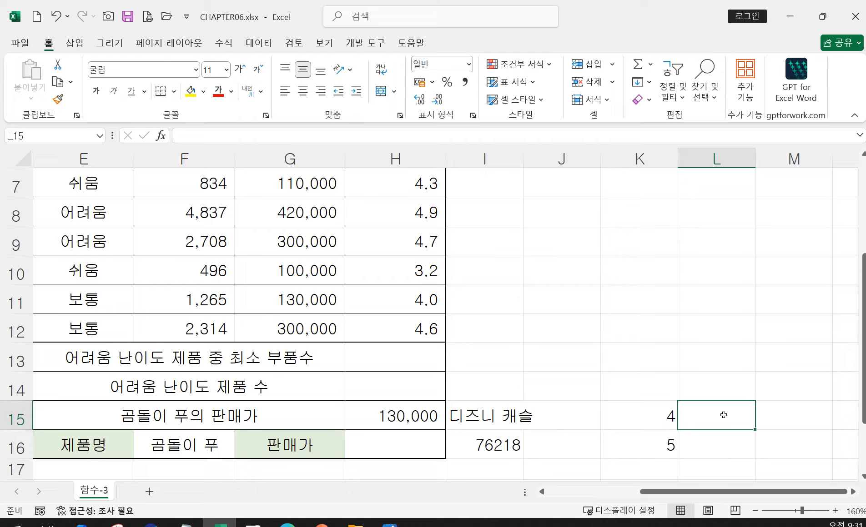
{"action": "type", "text": "="}
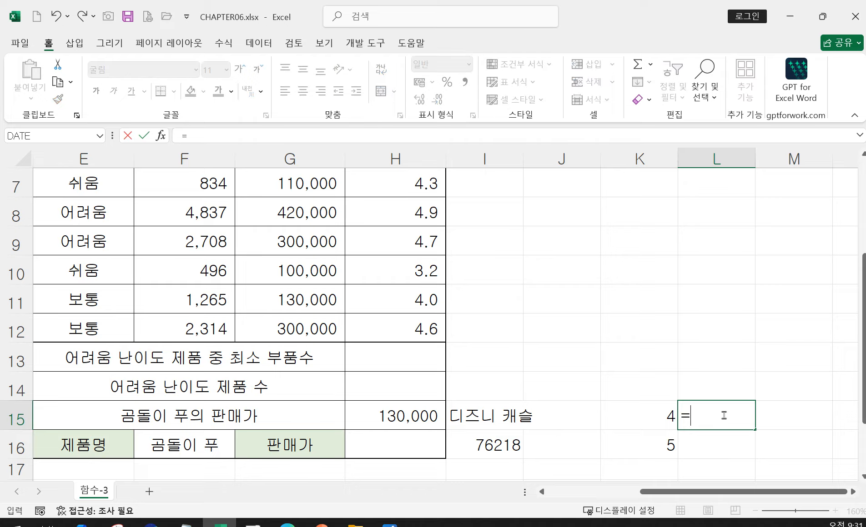
{"action": "type", "text": "m"}
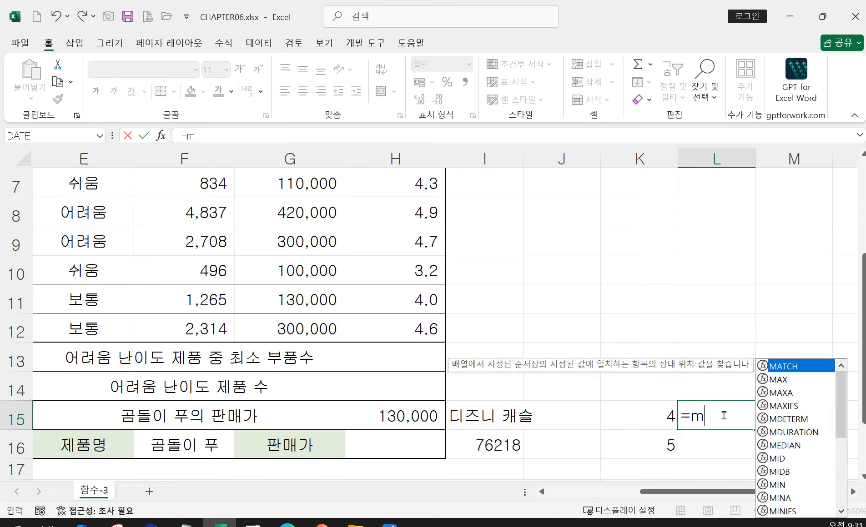
{"action": "double_click", "coordinate": [779, 365]}
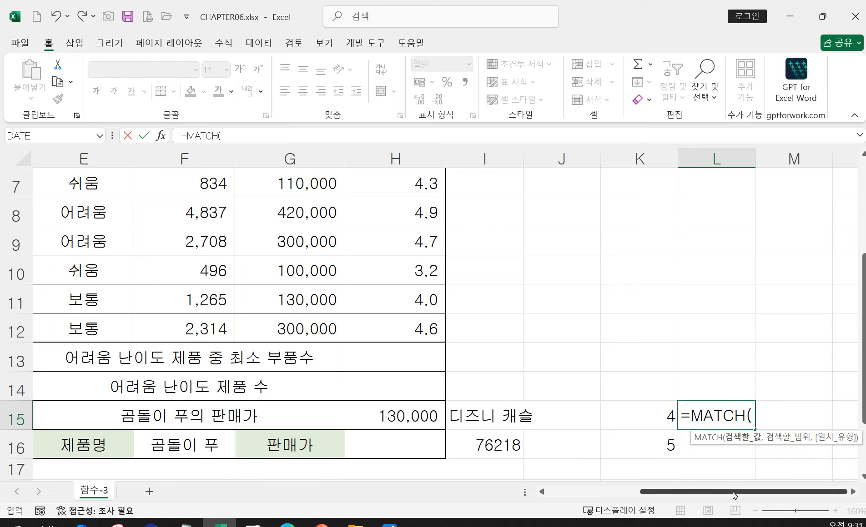
{"action": "left_click_drag", "start_coordinate": [730, 491], "coordinate": [638, 486]}
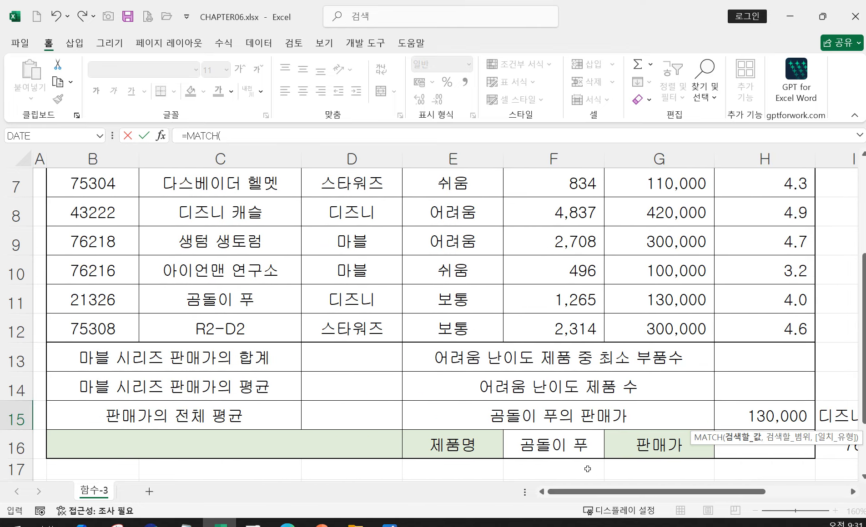
{"action": "left_click", "coordinate": [196, 300]}
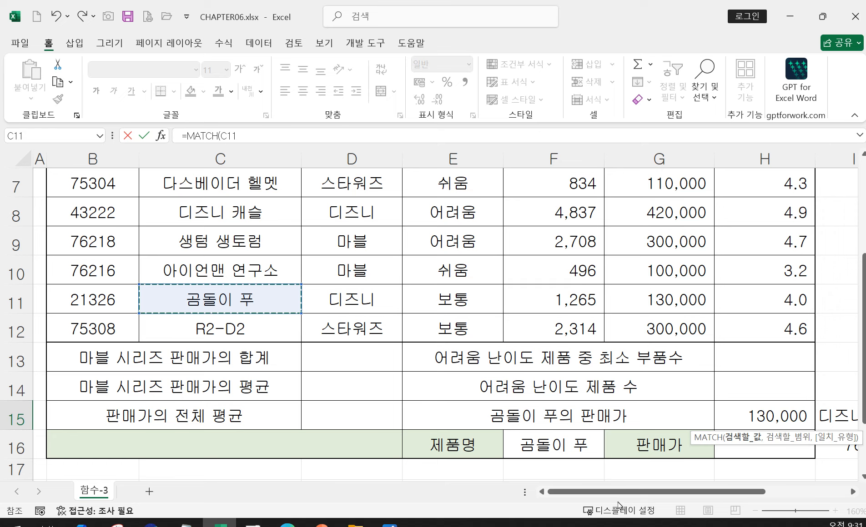
{"action": "left_click_drag", "start_coordinate": [735, 491], "coordinate": [817, 490]}
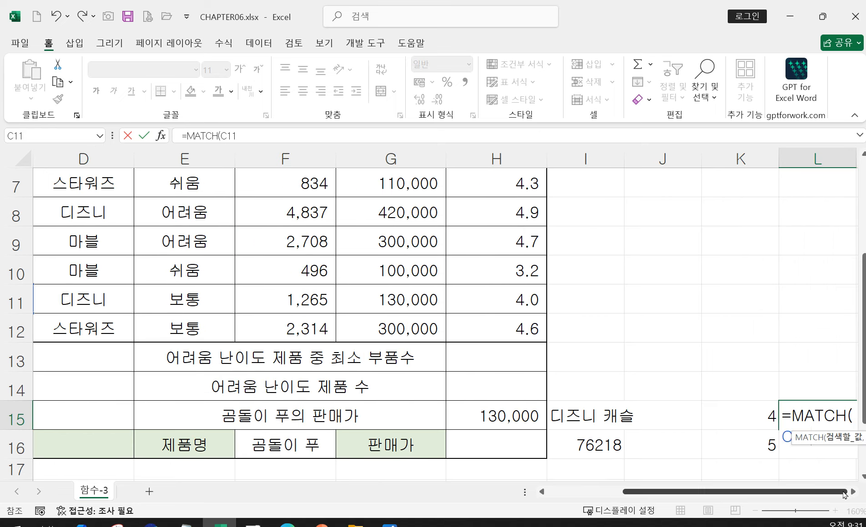
{"action": "left_click", "coordinate": [853, 492]}
{"action": "left_click", "coordinate": [853, 491]}
{"action": "left_click", "coordinate": [853, 492]}
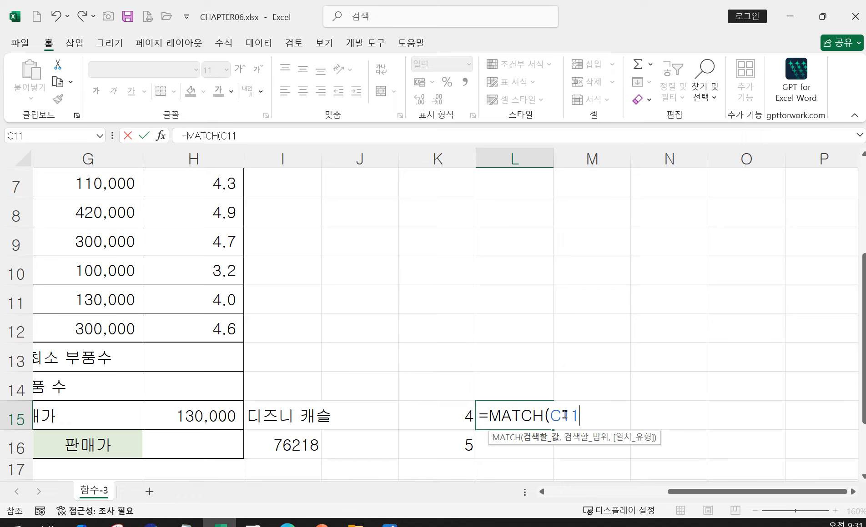
Add the 제품명 range C5:C12 as the lookup range of the MATCH formula in L15.
{"action": "type", "text": ","}
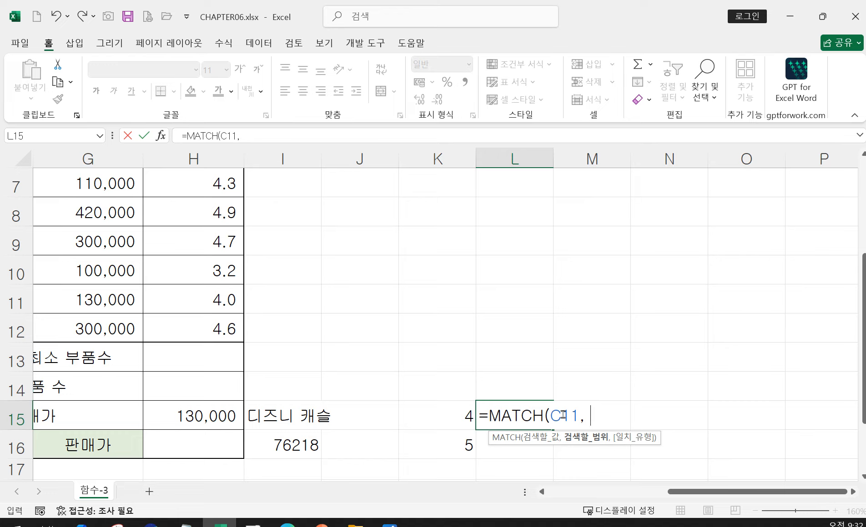
{"action": "left_click_drag", "start_coordinate": [683, 495], "coordinate": [564, 495]}
{"action": "scroll", "coordinate": [233, 329], "scroll_direction": "up", "scroll_amount": 2}
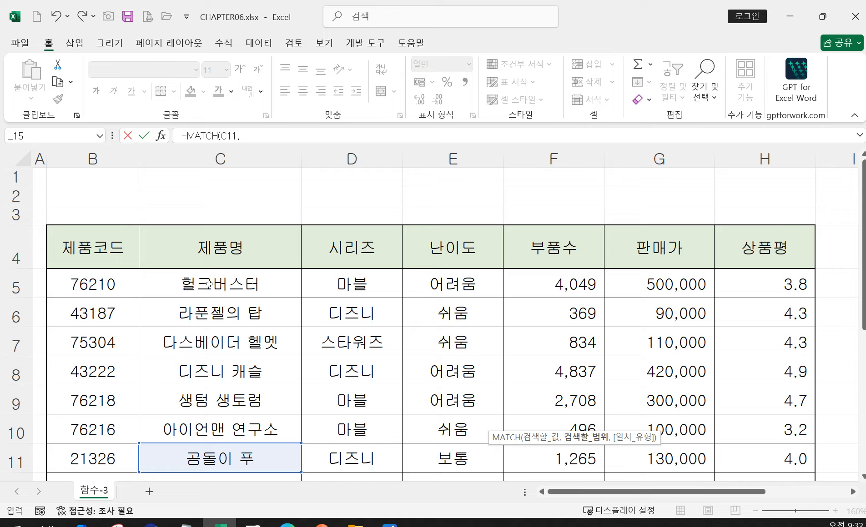
{"action": "left_click_drag", "start_coordinate": [208, 285], "coordinate": [248, 325]}
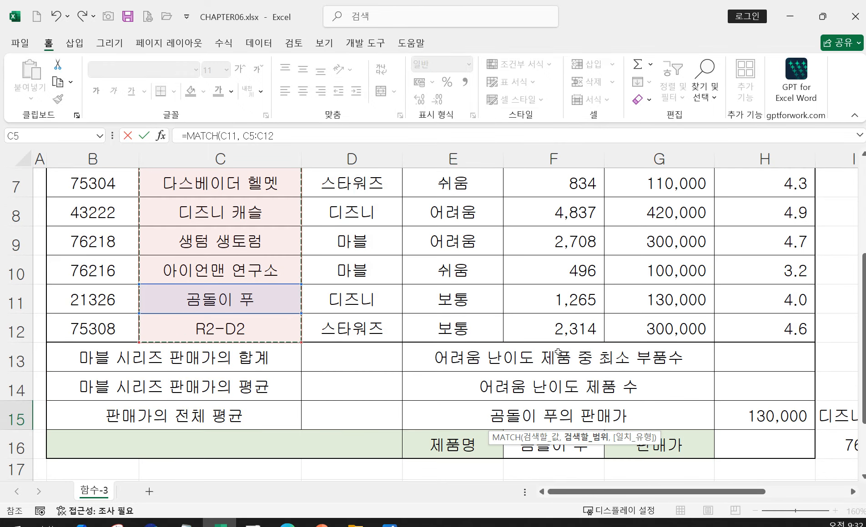
{"action": "left_click_drag", "start_coordinate": [693, 492], "coordinate": [778, 493]}
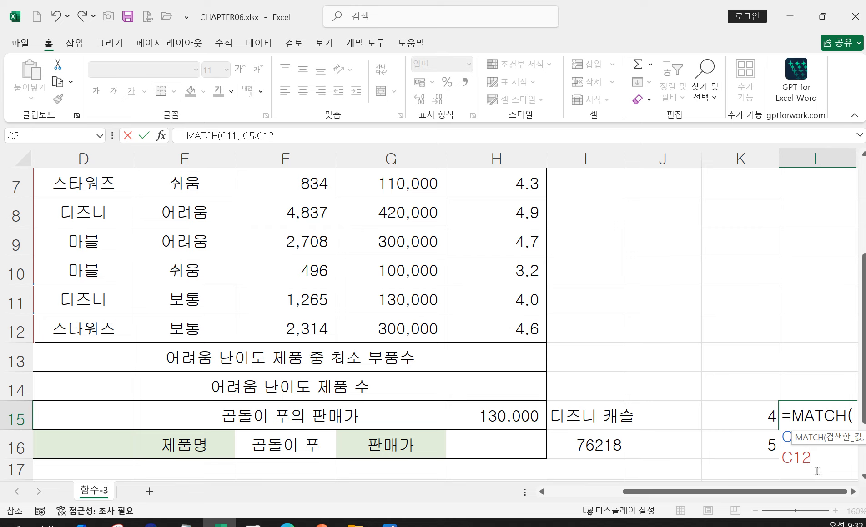
{"action": "left_click", "coordinate": [853, 493]}
{"action": "left_click", "coordinate": [853, 492]}
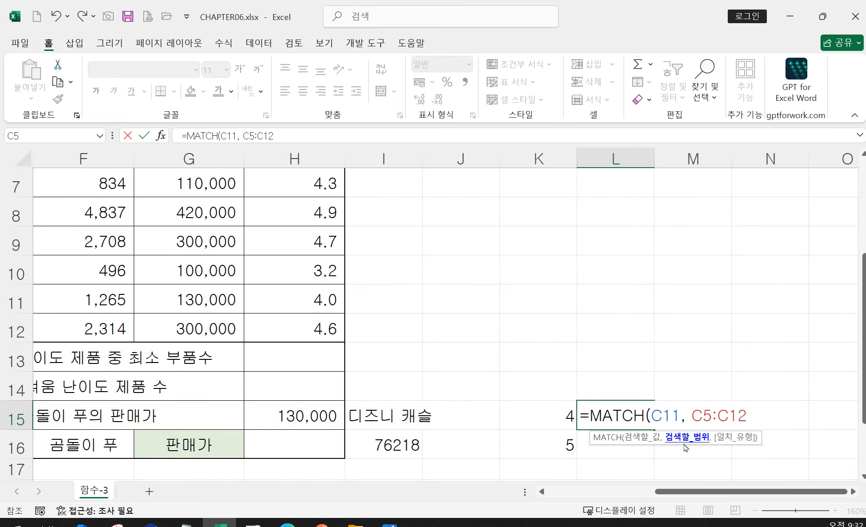
Review the arguments of the L15 MATCH formula, then complete it with match type 0 as =MATCH(C11,C5:C12,0).
{"action": "left_click_drag", "start_coordinate": [652, 416], "coordinate": [746, 417]}
{"action": "left_click", "coordinate": [693, 417]}
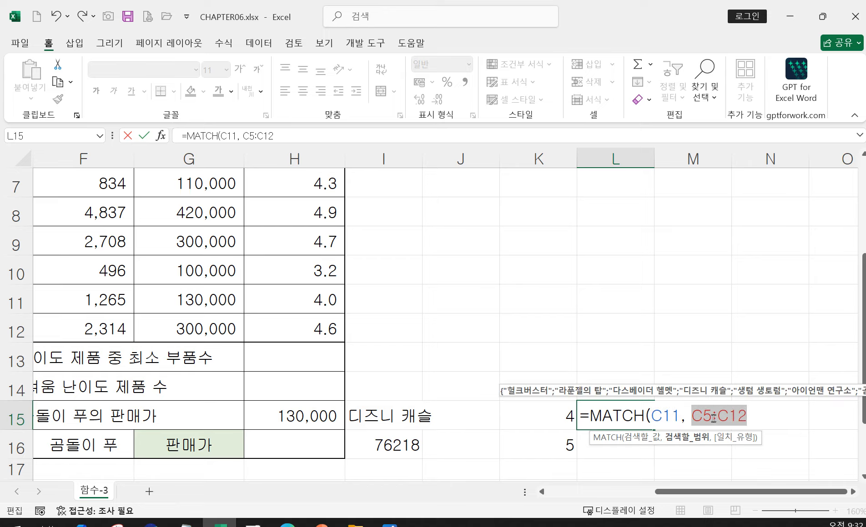
{"action": "left_click", "coordinate": [760, 416]}
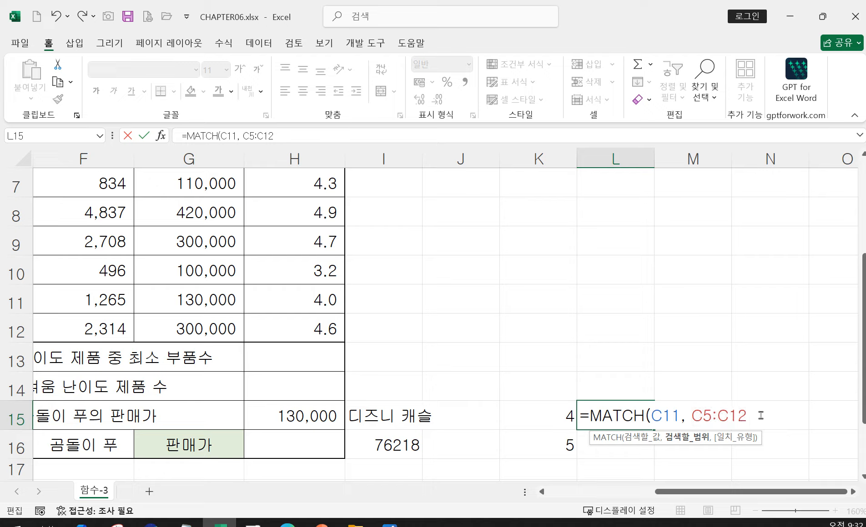
{"action": "type", "text": ","}
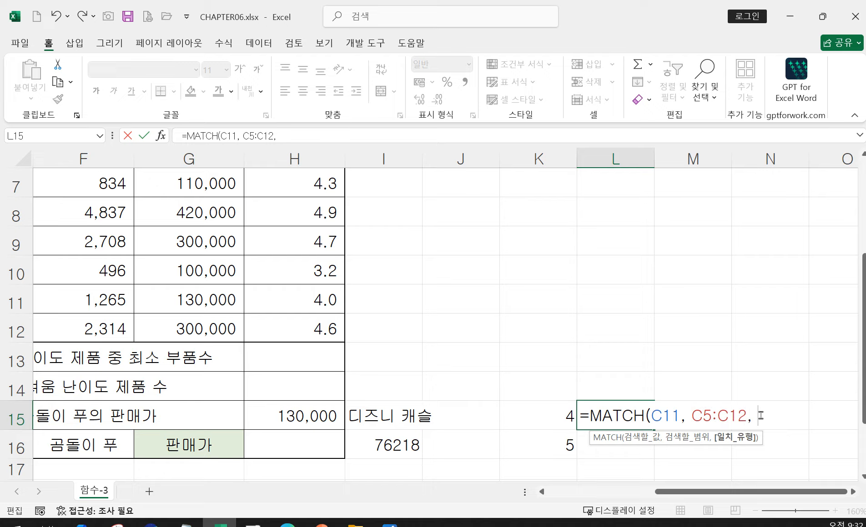
{"action": "left_click", "coordinate": [662, 416]}
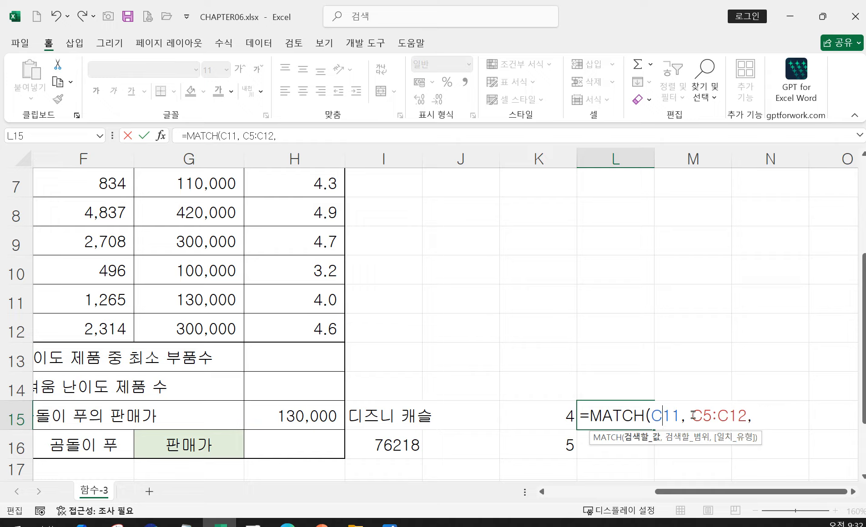
{"action": "left_click", "coordinate": [770, 416]}
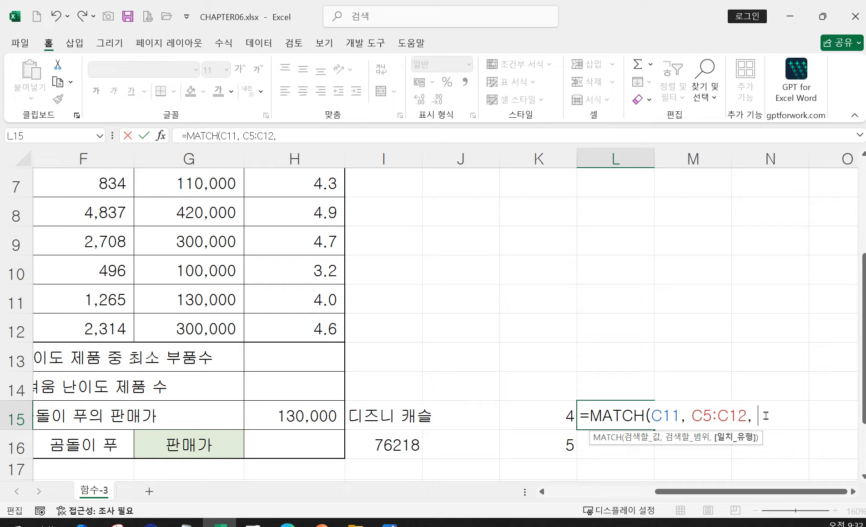
{"action": "type", "text": "0)"}
{"action": "key", "text": "Return"}
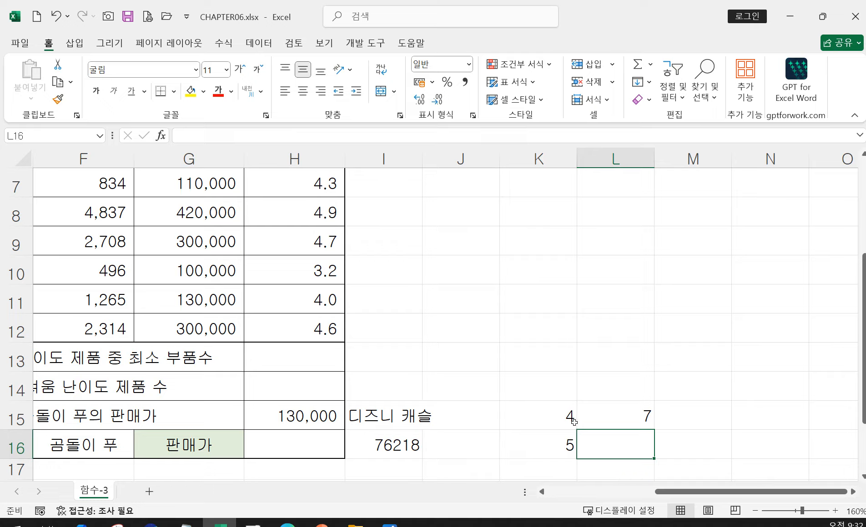
Replace the fixed row number 7 in the H15 INDEX formula with a nested MATCH function.
{"action": "double_click", "coordinate": [302, 416]}
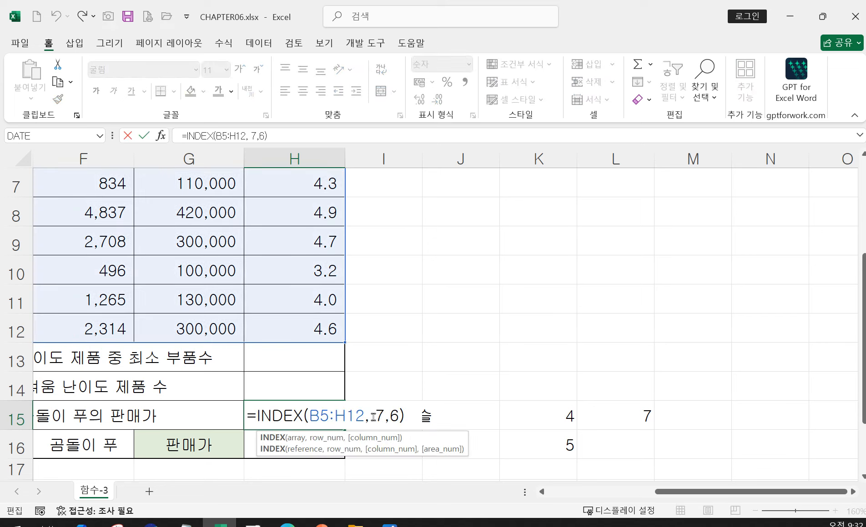
{"action": "left_click_drag", "start_coordinate": [369, 416], "coordinate": [384, 417]}
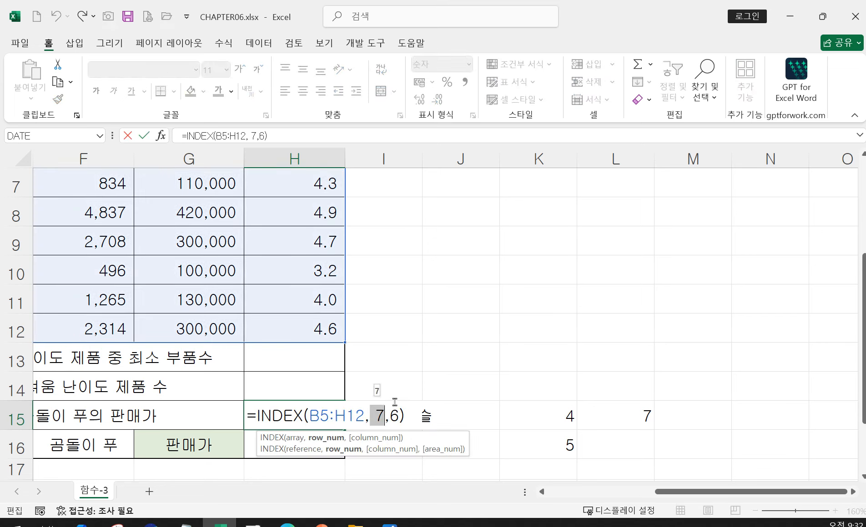
{"action": "key", "text": "Delete"}
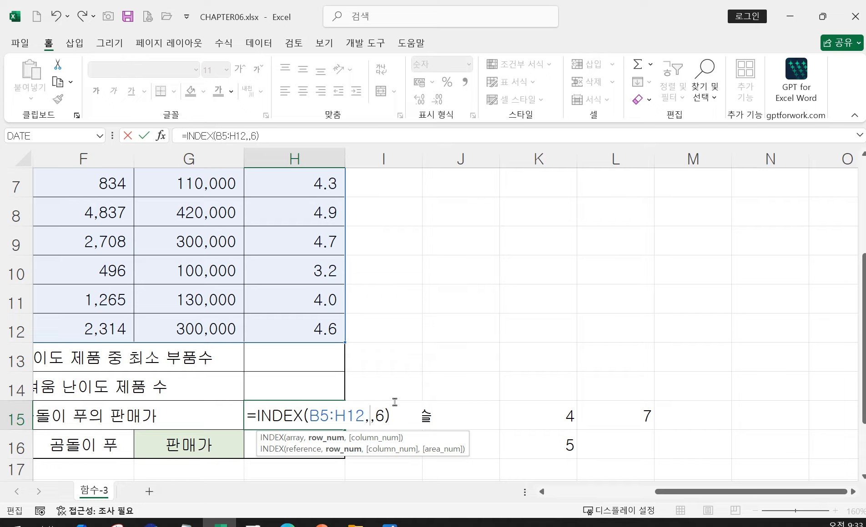
{"action": "type", "text": "m"}
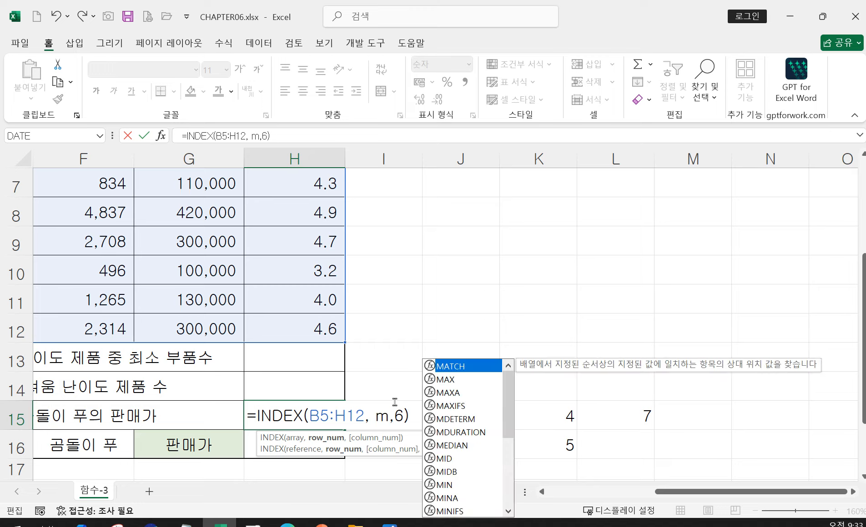
{"action": "type", "text": "at"}
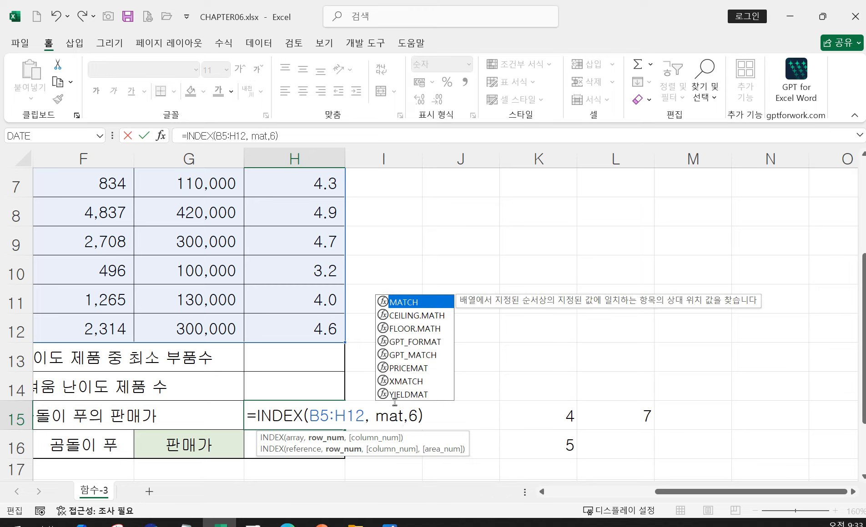
{"action": "double_click", "coordinate": [418, 302]}
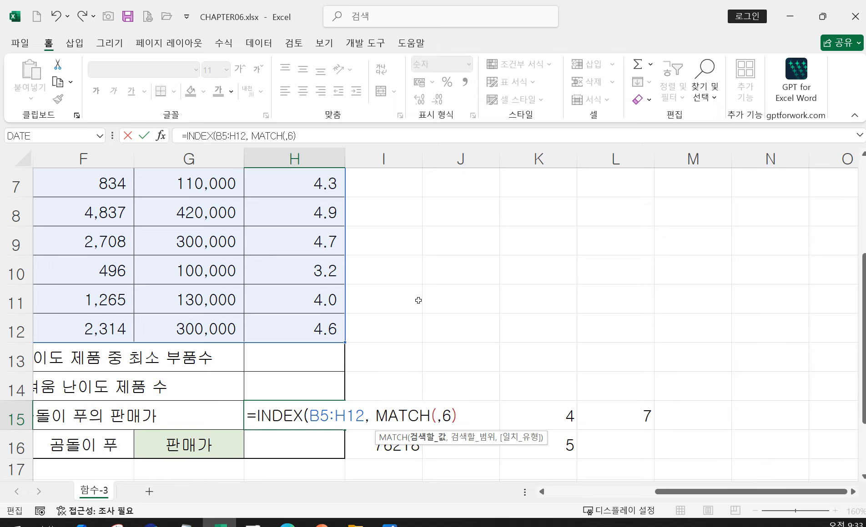
Give the nested MATCH in H15 the lookup value C11 and the 제품명 lookup range C5:C12.
{"action": "left_click_drag", "start_coordinate": [772, 493], "coordinate": [655, 493]}
{"action": "left_click", "coordinate": [248, 303]}
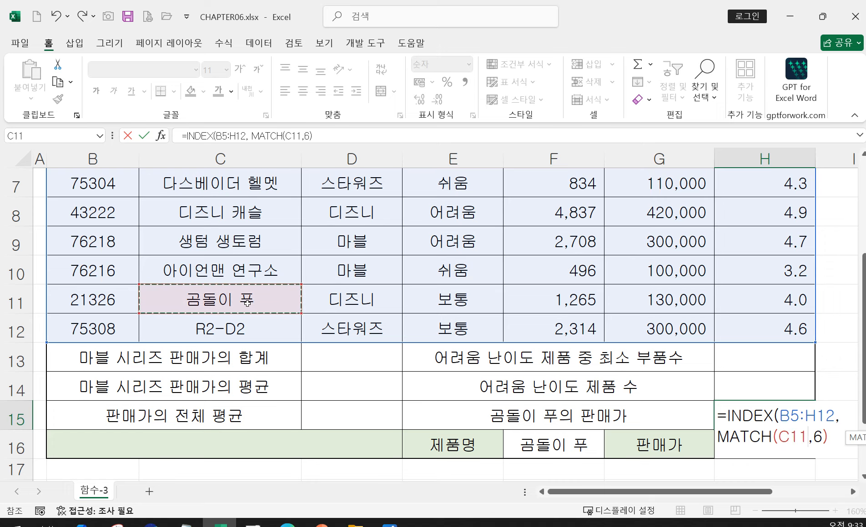
{"action": "type", "text": ","}
{"action": "scroll", "coordinate": [247, 303], "scroll_direction": "up", "scroll_amount": 2}
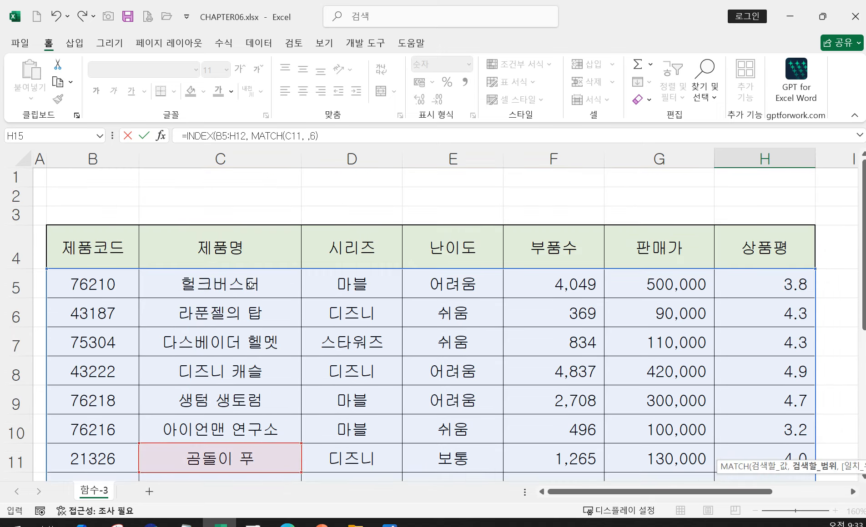
{"action": "left_click_drag", "start_coordinate": [250, 285], "coordinate": [262, 363]}
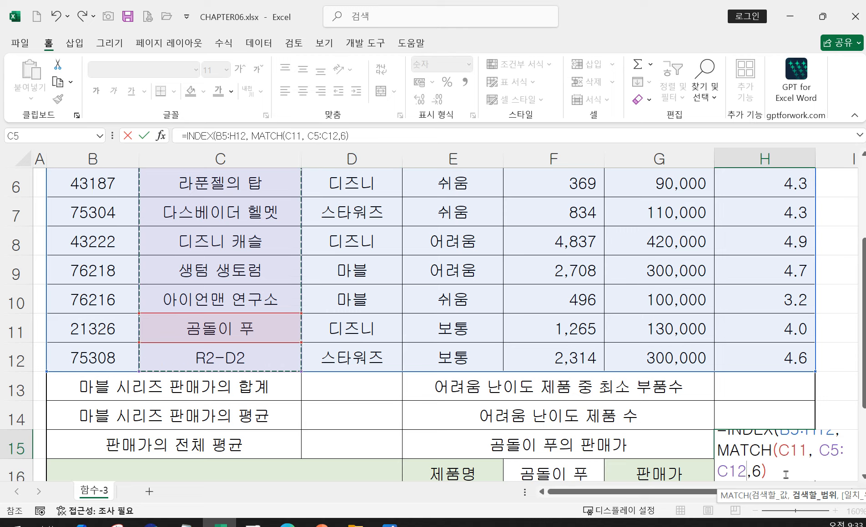
Close the nested MATCH with match type 0 and enter H15 as =INDEX(B5:H12, MATCH(C11, C5:C12,0), 6).
{"action": "type", "text": ",0"}
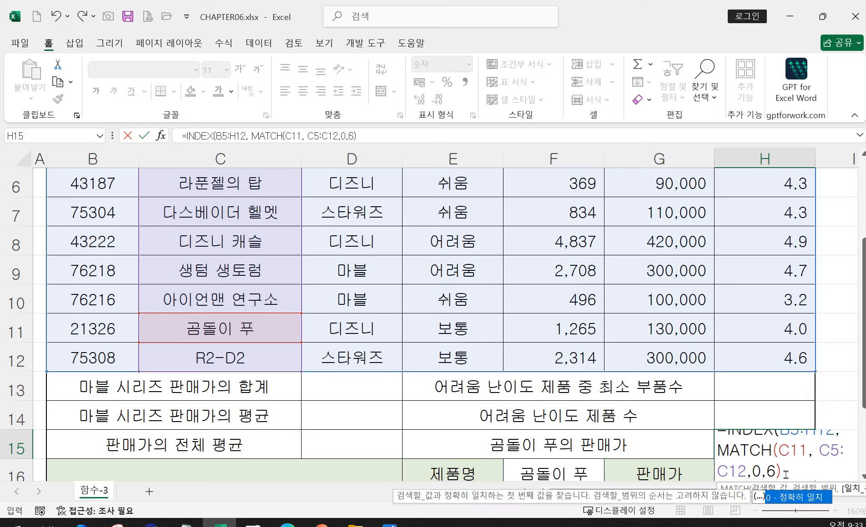
{"action": "type", "text": ")"}
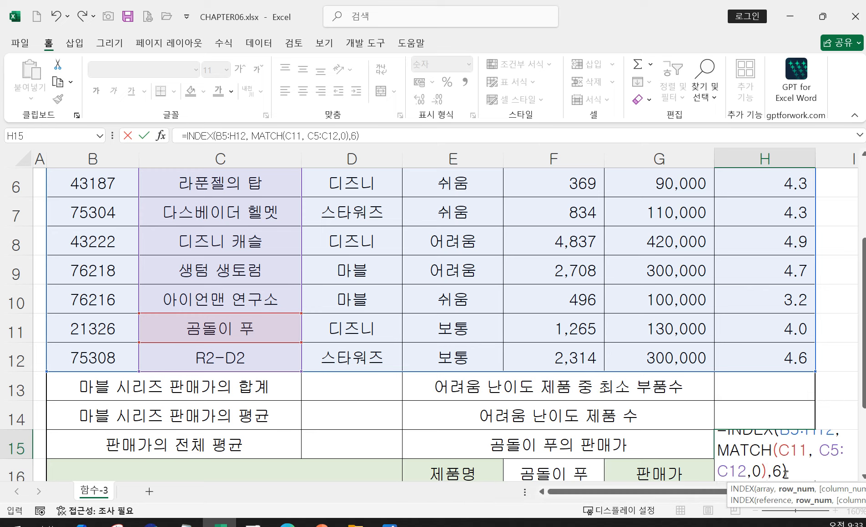
{"action": "left_click", "coordinate": [771, 471]}
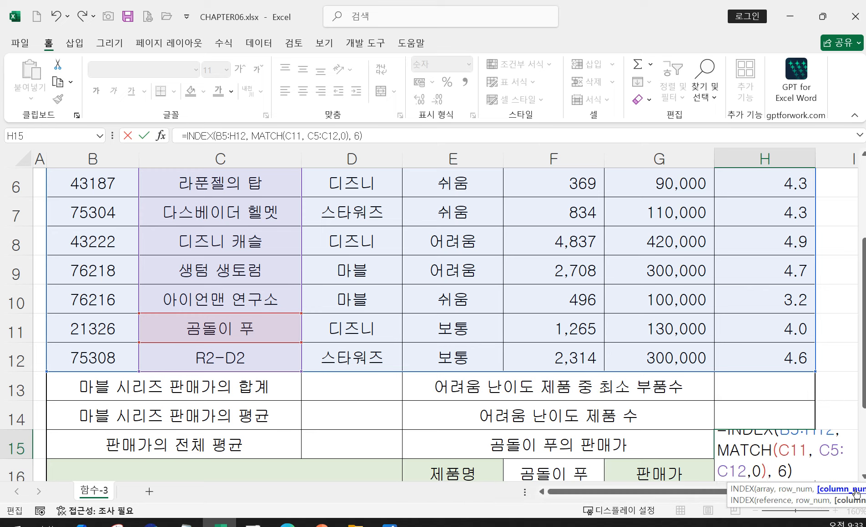
{"action": "left_click_drag", "start_coordinate": [863, 399], "coordinate": [864, 437]}
{"action": "key", "text": "Return"}
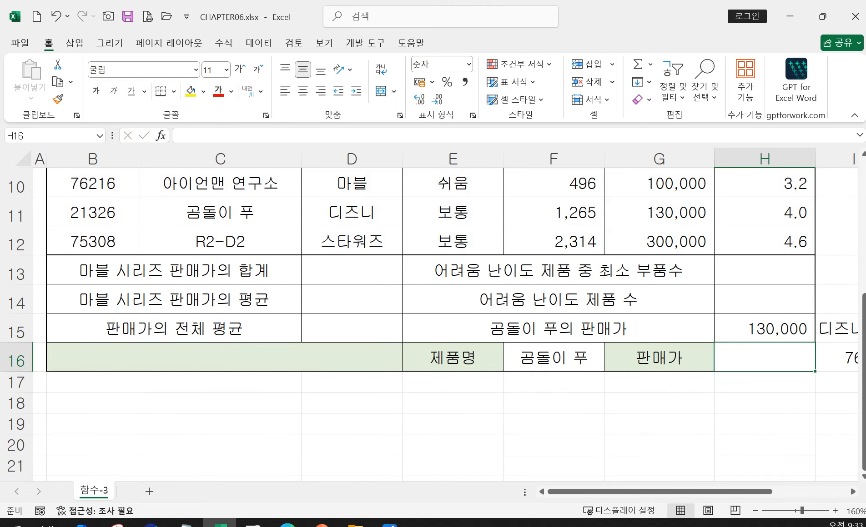
Reopen the H15 formula and examine the nested MATCH that supplies the row number of INDEX.
{"action": "left_click", "coordinate": [853, 493]}
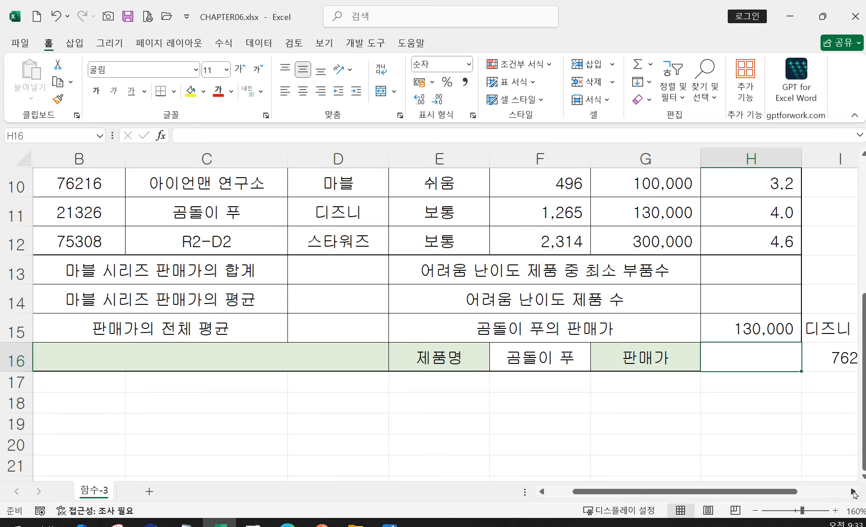
{"action": "left_click", "coordinate": [854, 492]}
{"action": "left_click", "coordinate": [853, 493]}
{"action": "left_click", "coordinate": [853, 493]}
{"action": "double_click", "coordinate": [414, 328]}
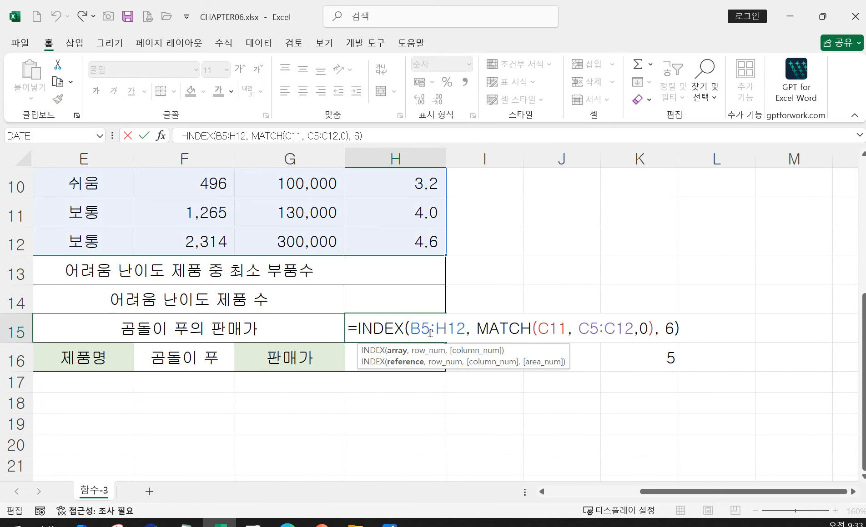
{"action": "left_click_drag", "start_coordinate": [475, 328], "coordinate": [654, 336]}
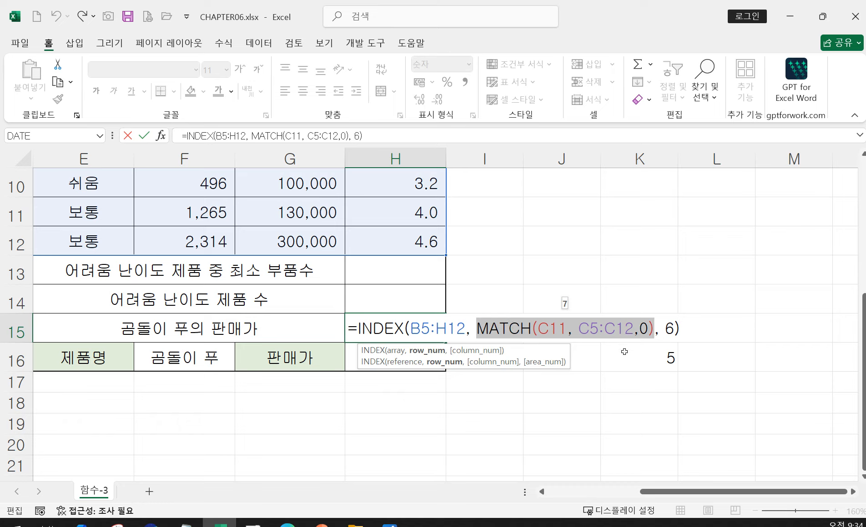
Finish reviewing the nested MATCH and commit the H15 formula.
{"action": "left_click", "coordinate": [705, 326]}
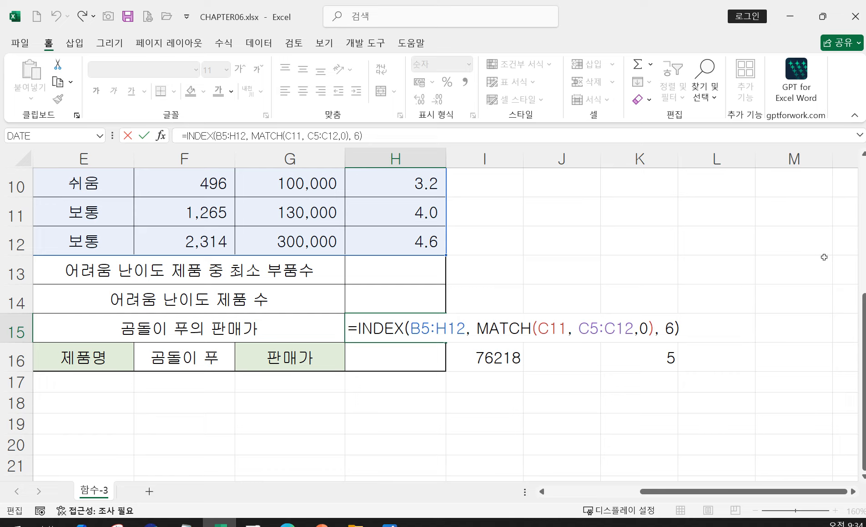
{"action": "key", "text": "Return"}
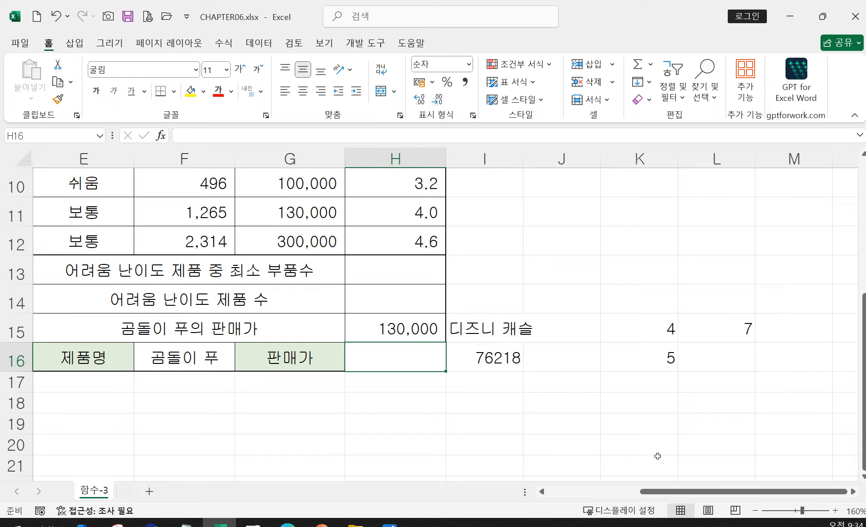
Start an INDEX formula in M15 with the product table B5:H12 as its array.
{"action": "left_click", "coordinate": [853, 492]}
{"action": "left_click", "coordinate": [853, 492]}
{"action": "left_click", "coordinate": [576, 329]}
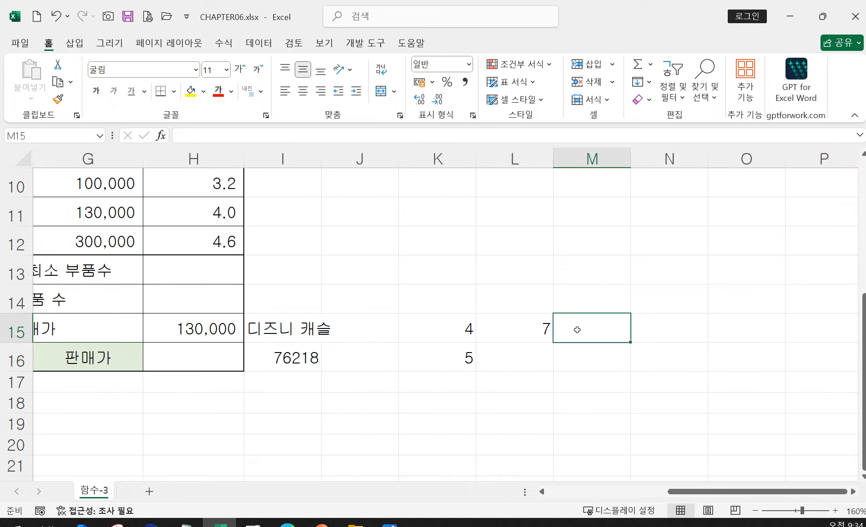
{"action": "type", "text": "=in"}
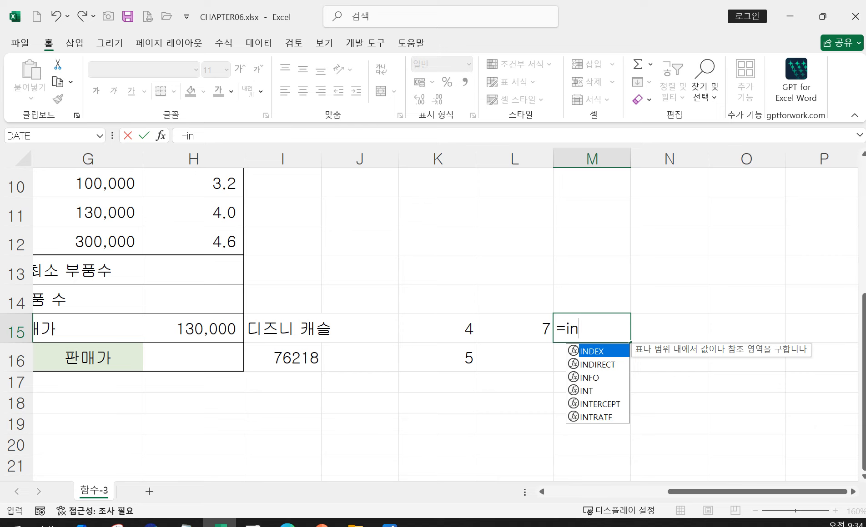
{"action": "key", "text": "Tab"}
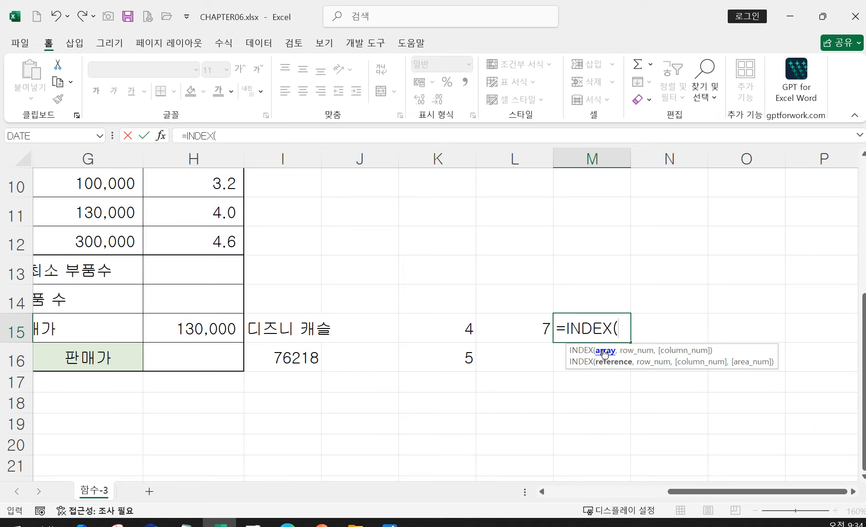
{"action": "left_click_drag", "start_coordinate": [694, 493], "coordinate": [565, 471]}
{"action": "scroll", "coordinate": [564, 470], "scroll_direction": "up", "scroll_amount": 3}
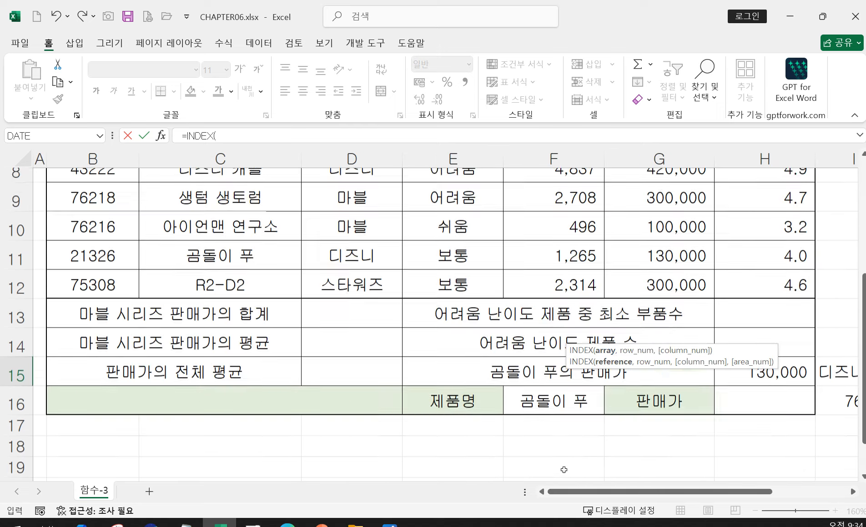
{"action": "left_click_drag", "start_coordinate": [97, 284], "coordinate": [776, 338]}
{"action": "scroll", "coordinate": [769, 375], "scroll_direction": "up", "scroll_amount": 2}
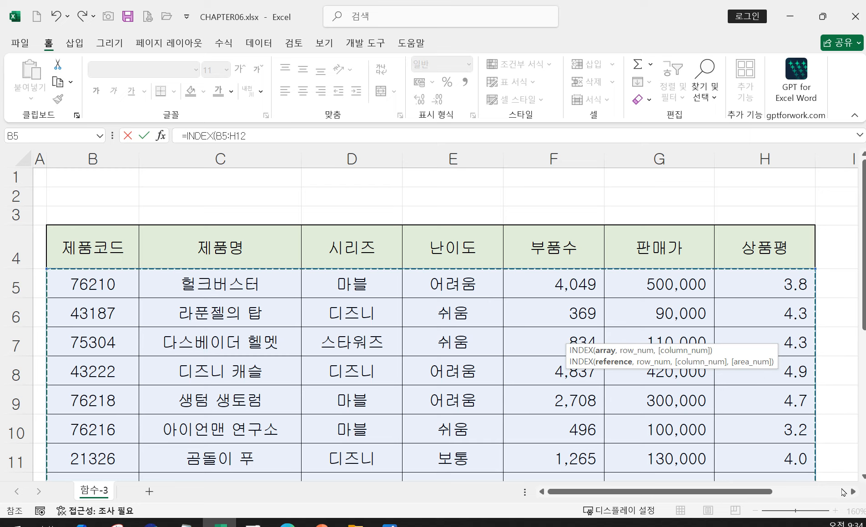
Nest a MATCH function as the row number argument of the INDEX formula in M15.
{"action": "left_click", "coordinate": [852, 492]}
{"action": "scroll", "coordinate": [820, 454], "scroll_direction": "down", "scroll_amount": 2}
{"action": "left_click", "coordinate": [852, 493]}
{"action": "left_click", "coordinate": [853, 492]}
{"action": "type", "text": ","}
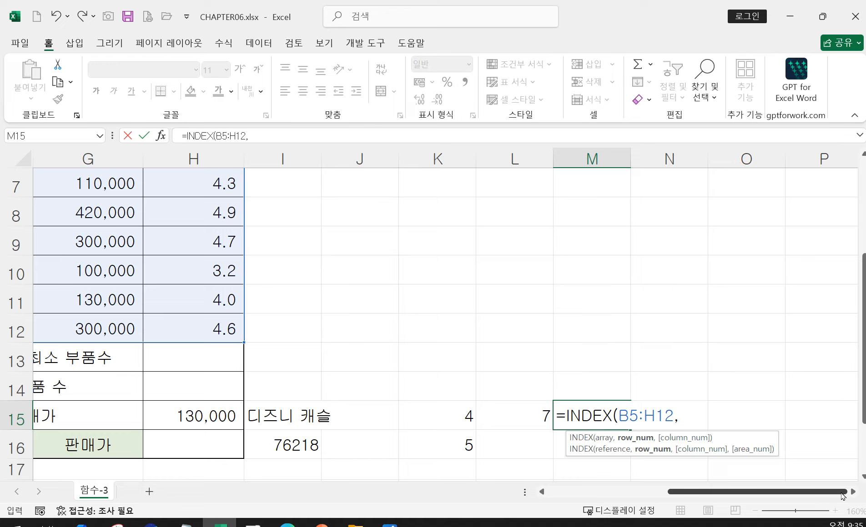
{"action": "type", "text": "m"}
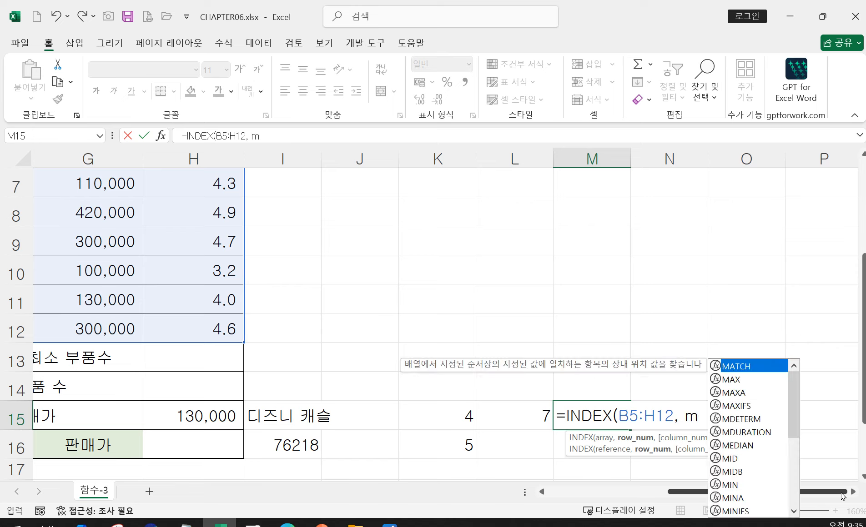
{"action": "double_click", "coordinate": [729, 368]}
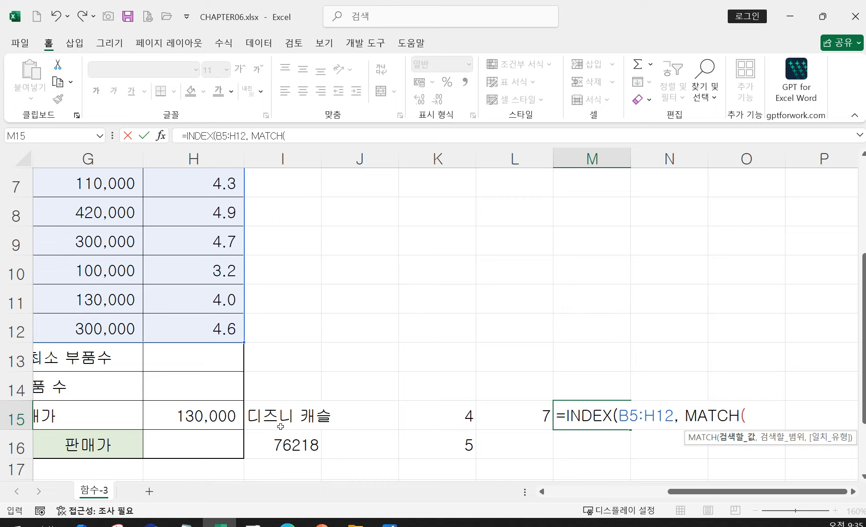
Give the nested MATCH in M15 the lookup value C8, the product name 디즈니 캐슬.
{"action": "left_click_drag", "start_coordinate": [675, 498], "coordinate": [555, 496]}
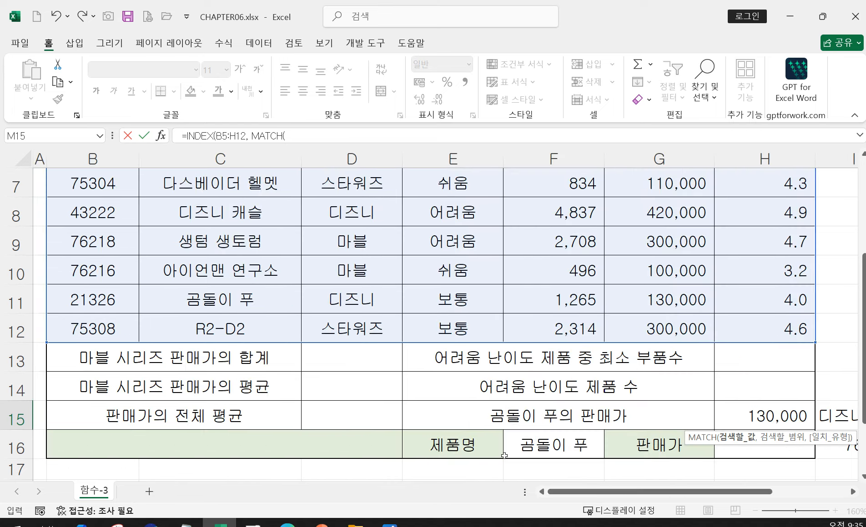
{"action": "left_click", "coordinate": [212, 214]}
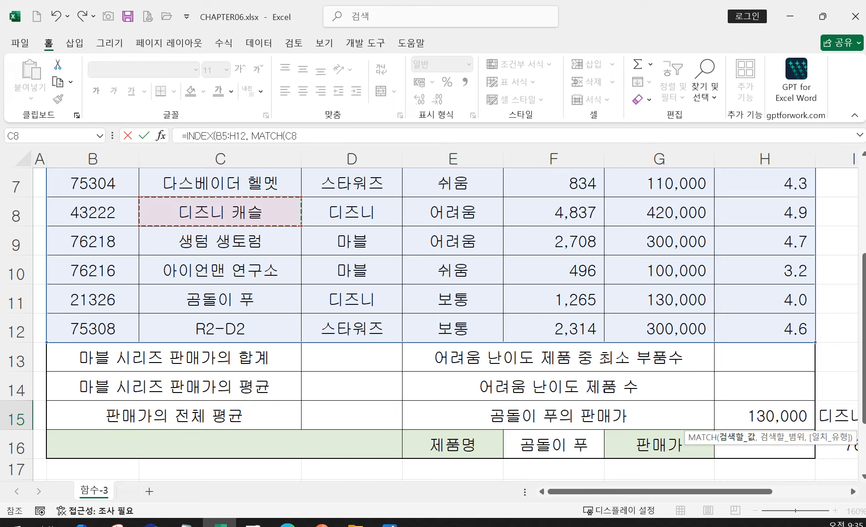
{"action": "left_click_drag", "start_coordinate": [767, 494], "coordinate": [854, 493]}
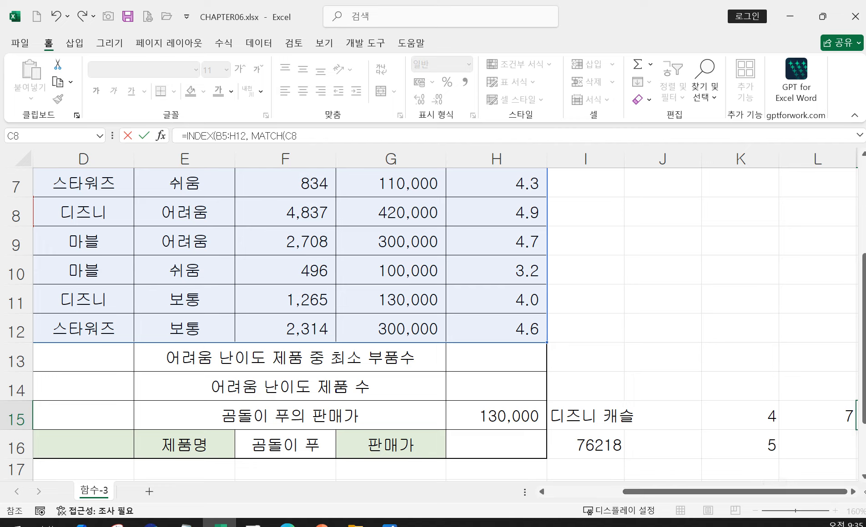
{"action": "left_click", "coordinate": [853, 493]}
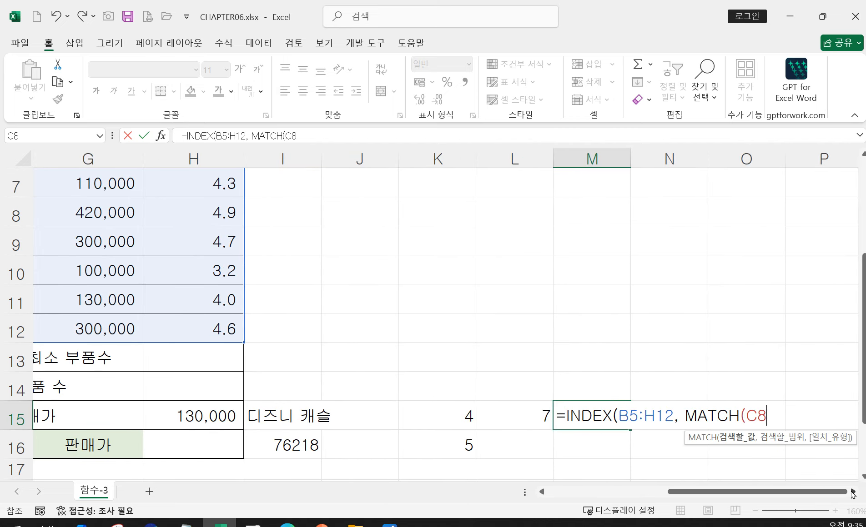
{"action": "type", "text": ","}
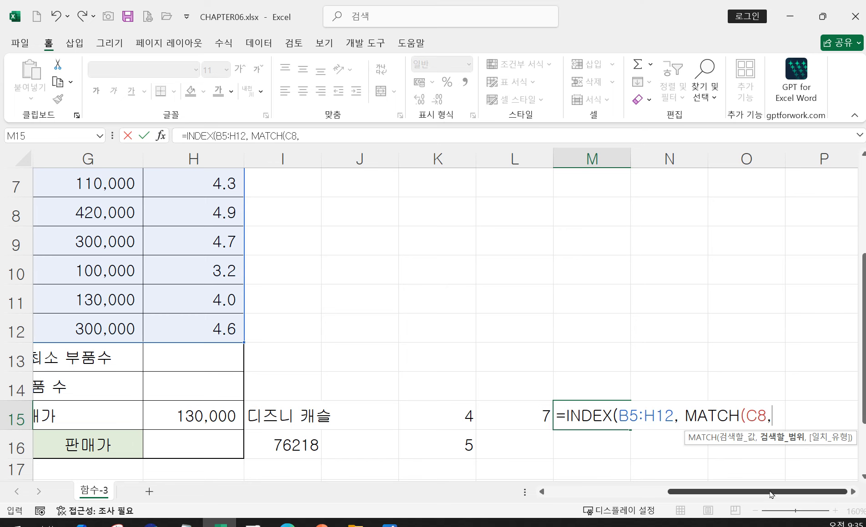
Set the nested MATCH's lookup range to the 제품명 cells C5:C12 with exact match type 0.
{"action": "left_click_drag", "start_coordinate": [772, 496], "coordinate": [612, 482]}
{"action": "scroll", "coordinate": [613, 480], "scroll_direction": "up", "scroll_amount": 2}
{"action": "left_click", "coordinate": [216, 284]}
{"action": "left_click_drag", "start_coordinate": [216, 283], "coordinate": [228, 427]}
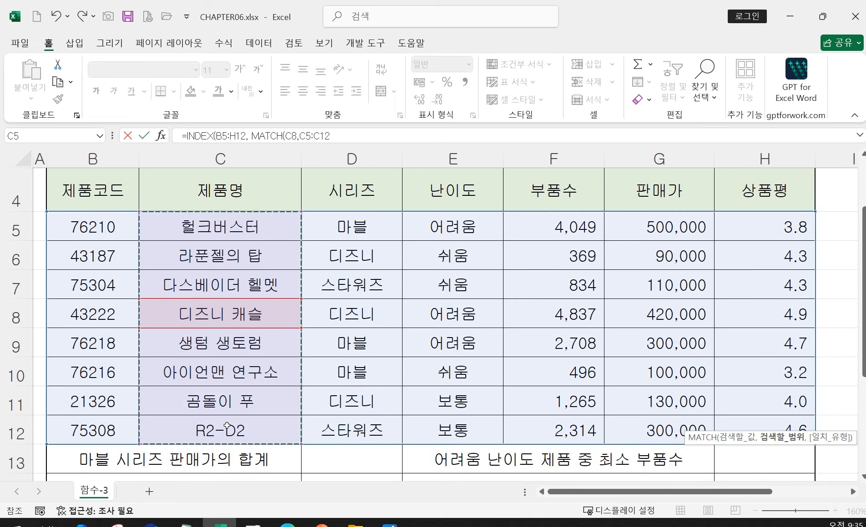
{"action": "type", "text": ","}
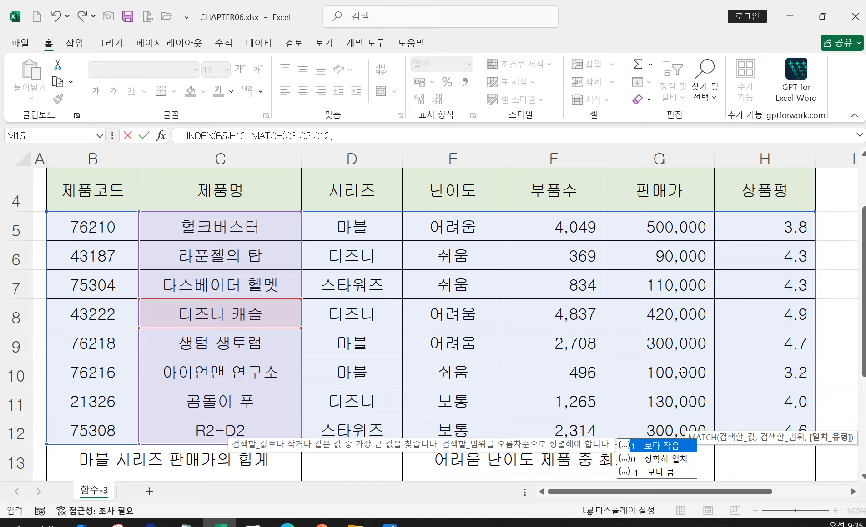
{"action": "double_click", "coordinate": [646, 460]}
Close the nested MATCH in M15 and move on to the INDEX column number argument.
{"action": "left_click_drag", "start_coordinate": [735, 496], "coordinate": [773, 491]}
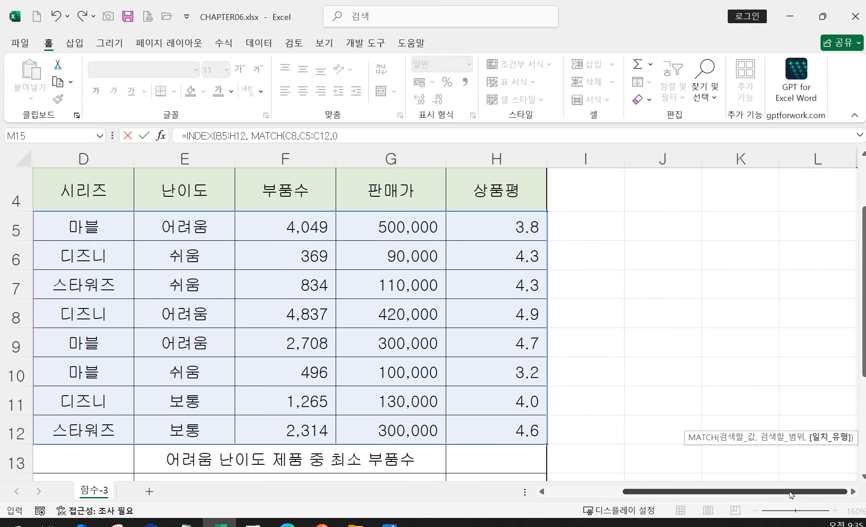
{"action": "scroll", "coordinate": [774, 488], "scroll_direction": "down", "scroll_amount": 1}
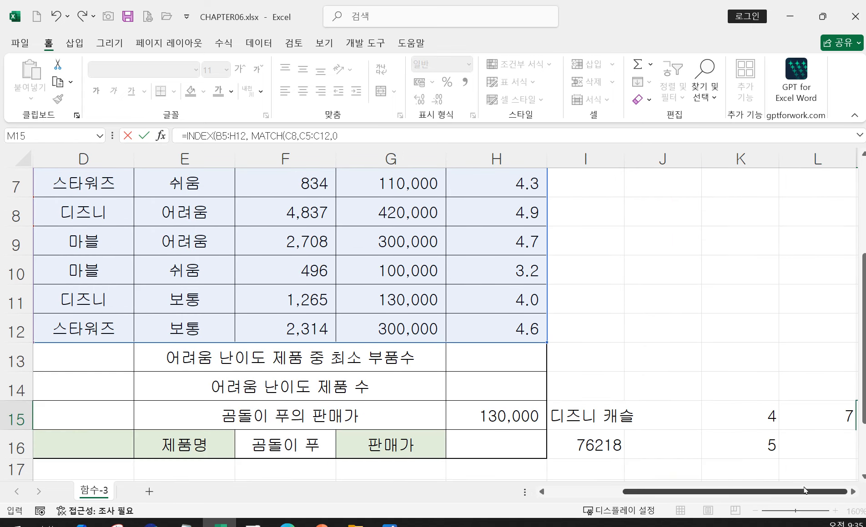
{"action": "left_click", "coordinate": [851, 492]}
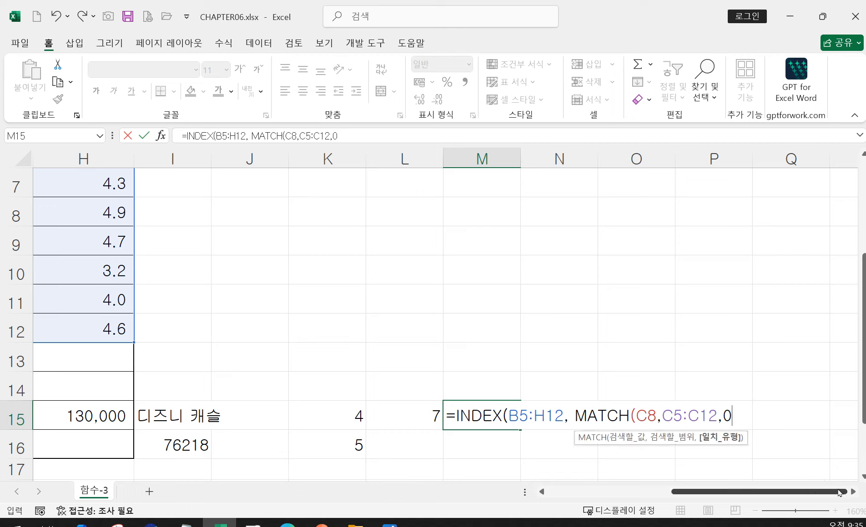
{"action": "type", "text": "),"}
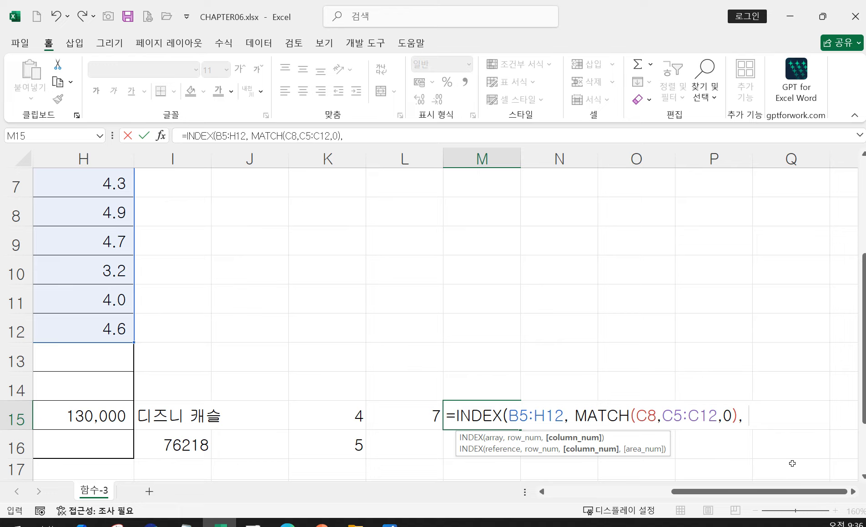
Examine the table headers from 제품코드 onward to work out the column position of 판매가.
{"action": "left_click_drag", "start_coordinate": [690, 493], "coordinate": [555, 492]}
{"action": "scroll", "coordinate": [545, 442], "scroll_direction": "up", "scroll_amount": 2}
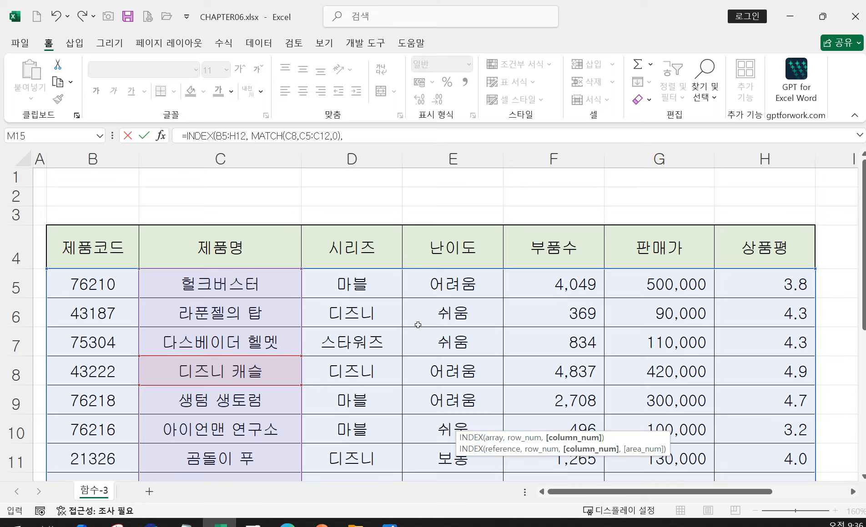
{"action": "scroll", "coordinate": [754, 440], "scroll_direction": "down", "scroll_amount": 2}
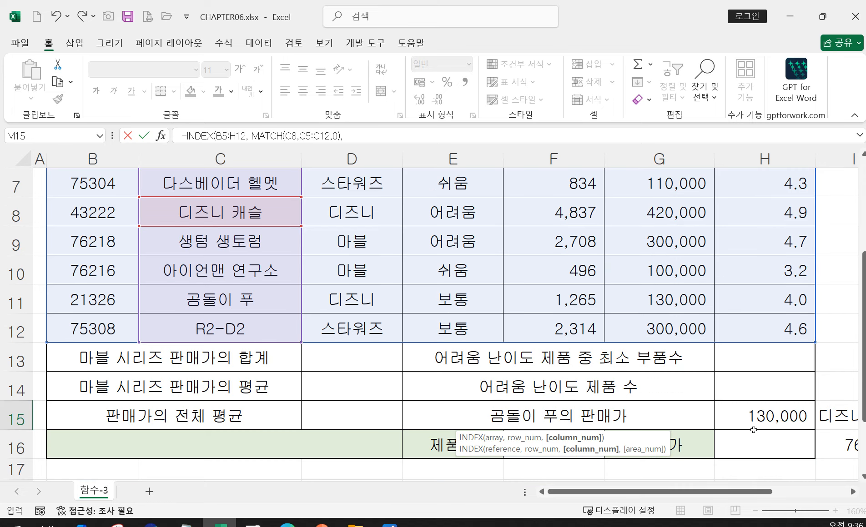
{"action": "left_click_drag", "start_coordinate": [757, 492], "coordinate": [833, 492]}
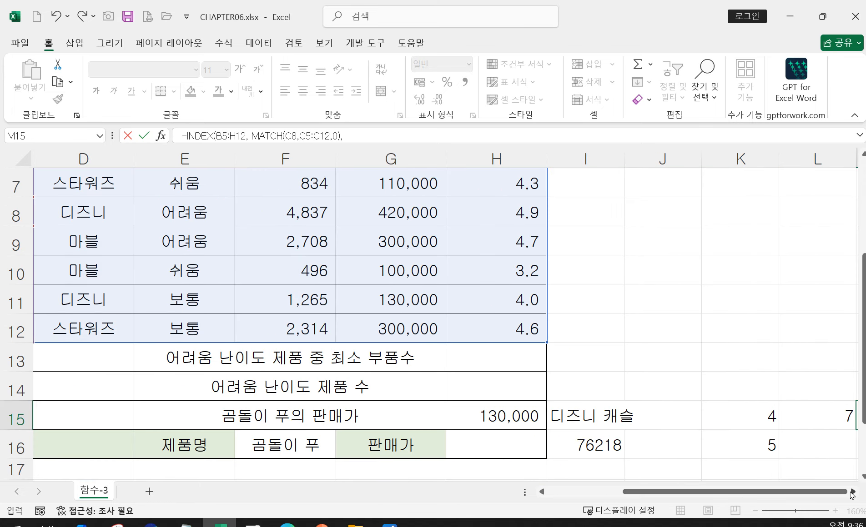
{"action": "scroll", "coordinate": [834, 478], "scroll_direction": "right", "scroll_amount": 3}
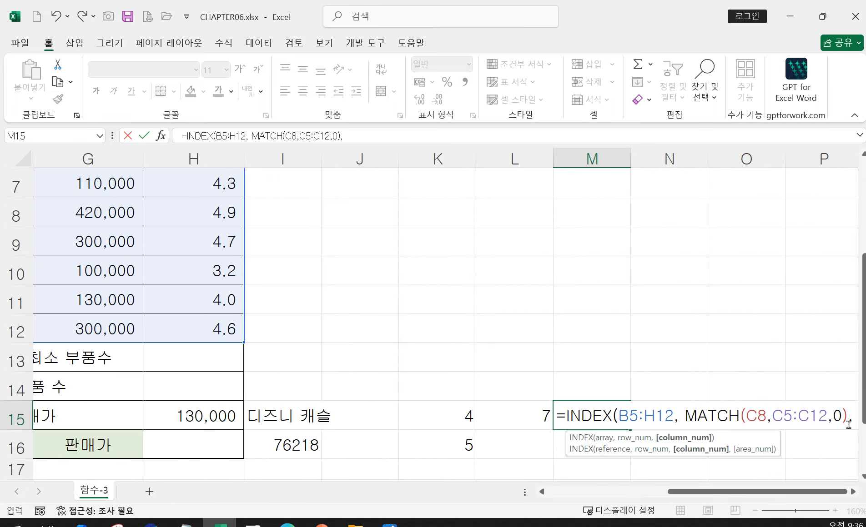
{"action": "scroll", "coordinate": [605, 373], "scroll_direction": "up", "scroll_amount": 2}
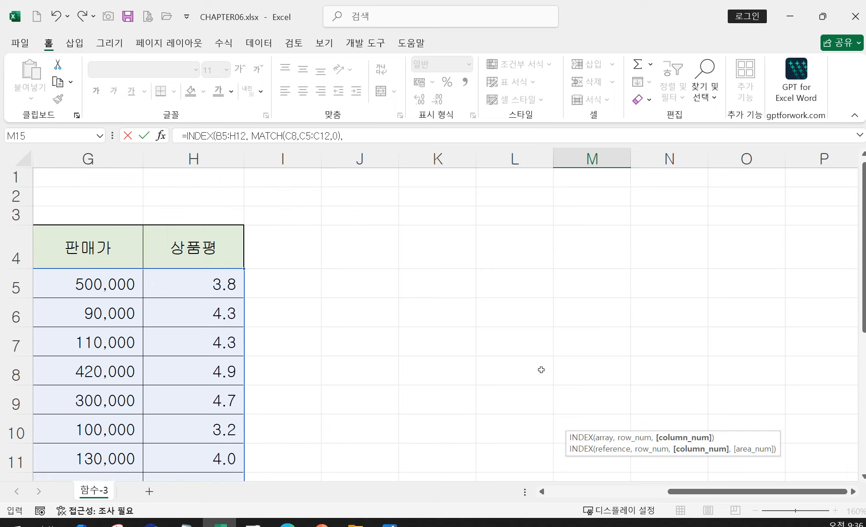
{"action": "left_click", "coordinate": [853, 493]}
{"action": "left_click_drag", "start_coordinate": [703, 492], "coordinate": [427, 474]}
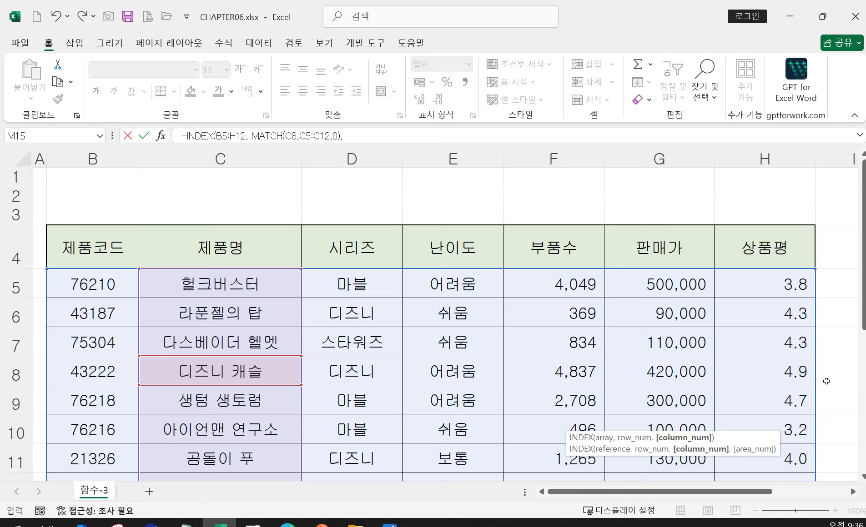
Set the column number to 6 and enter M15 as =INDEX(B5:H12, MATCH(C8,C5:C12,0), 6 ).
{"action": "left_click_drag", "start_coordinate": [763, 494], "coordinate": [841, 493]}
{"action": "scroll", "coordinate": [821, 430], "scroll_direction": "down", "scroll_amount": 1}
{"action": "scroll", "coordinate": [821, 430], "scroll_direction": "down", "scroll_amount": 3}
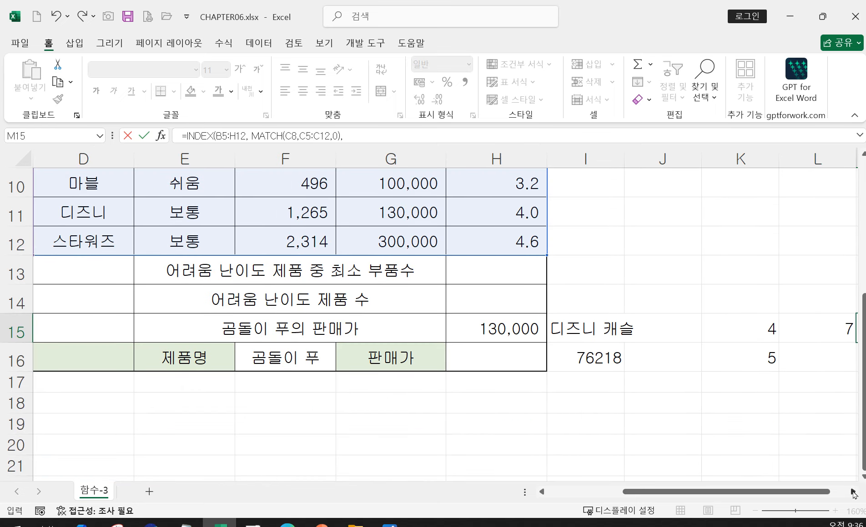
{"action": "left_click", "coordinate": [852, 492]}
{"action": "left_click", "coordinate": [853, 492]}
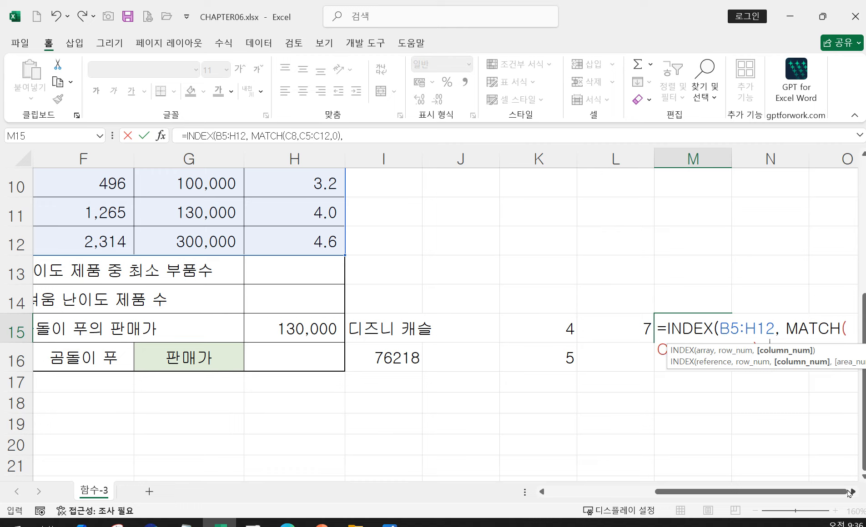
{"action": "left_click", "coordinate": [853, 492]}
{"action": "left_click", "coordinate": [853, 492]}
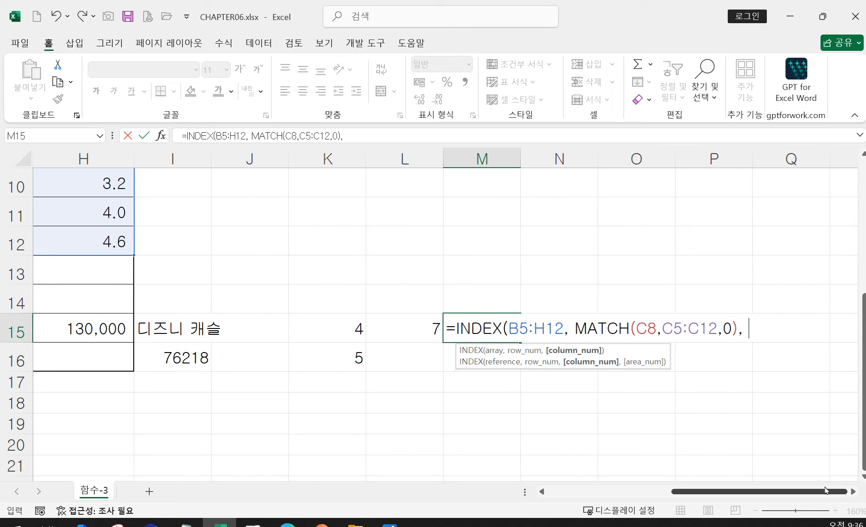
{"action": "type", "text": "6 )"}
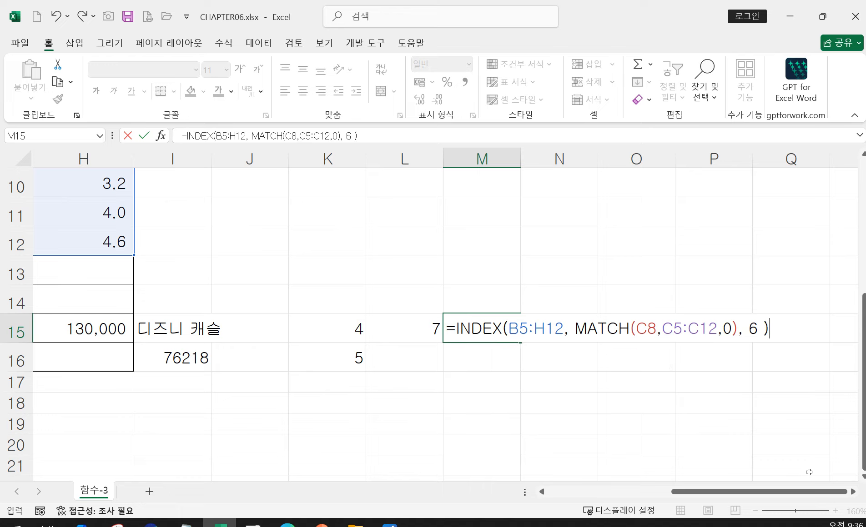
{"action": "key", "text": "Return"}
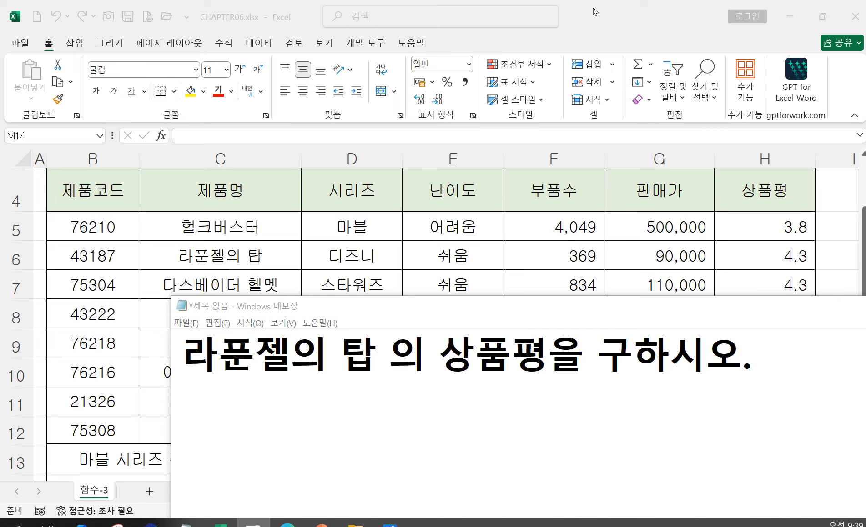
Switch back to Excel and start an INDEX formula in cell H17 below the table.
{"action": "left_click", "coordinate": [595, 12]}
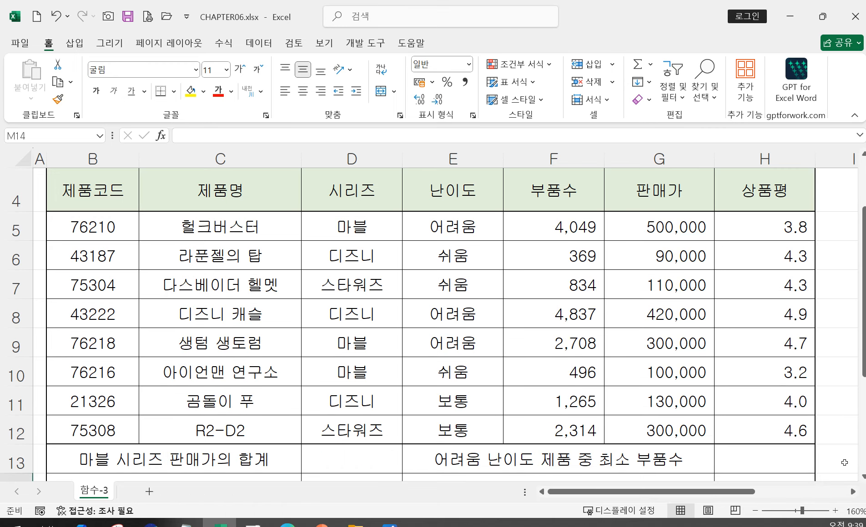
{"action": "scroll", "coordinate": [844, 463], "scroll_direction": "down", "scroll_amount": 2}
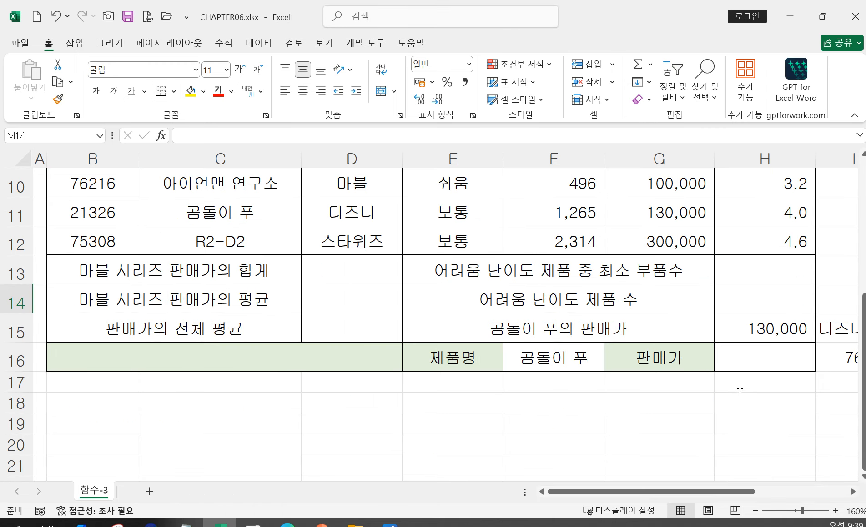
{"action": "left_click", "coordinate": [739, 390]}
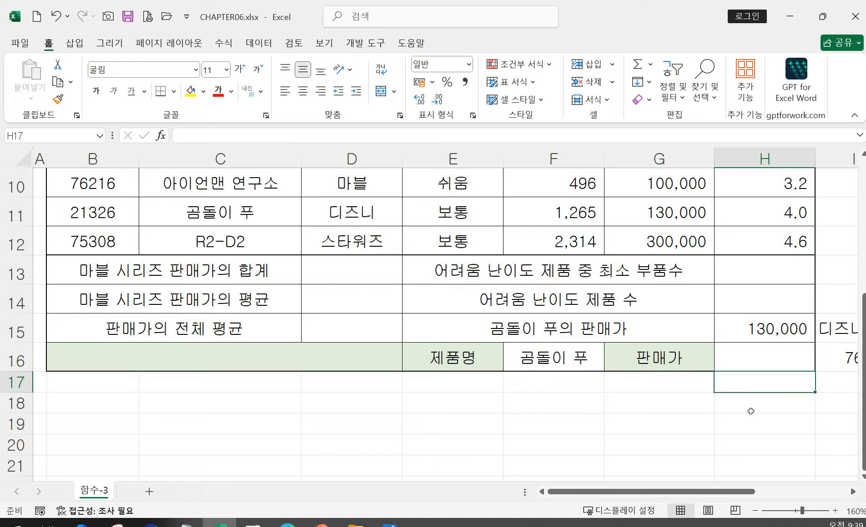
{"action": "type", "text": "="}
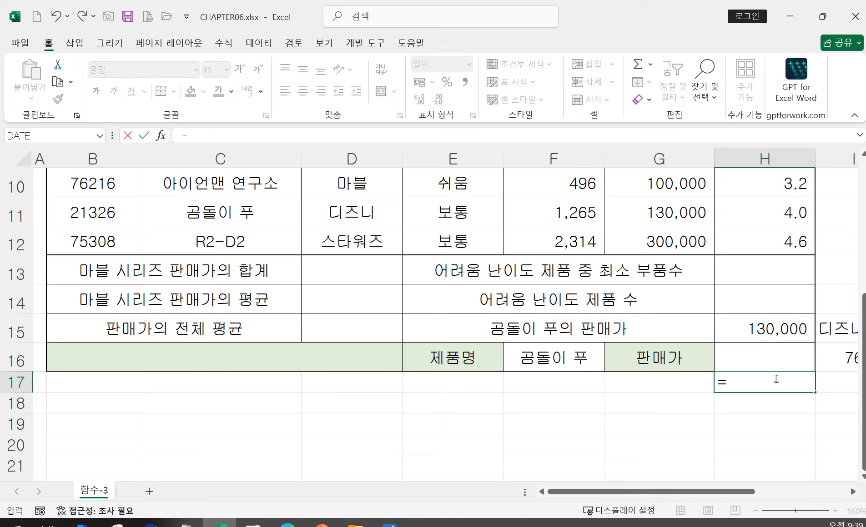
{"action": "type", "text": "in"}
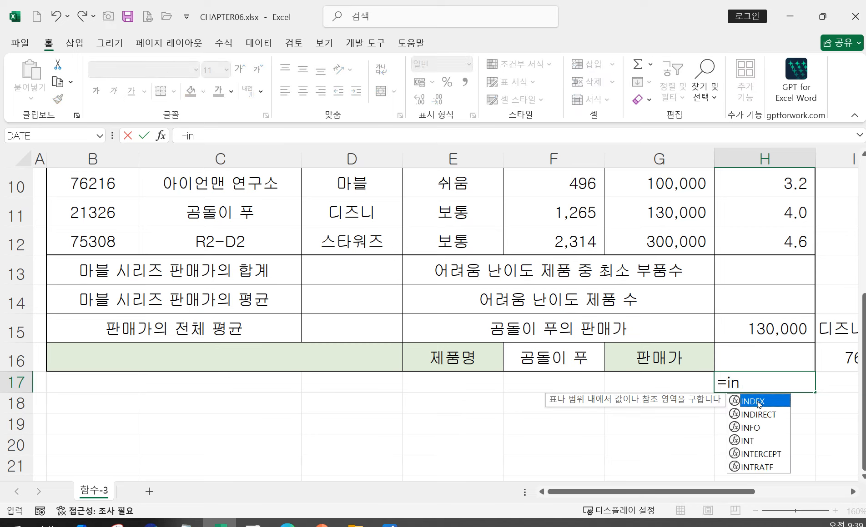
{"action": "key", "text": "Tab"}
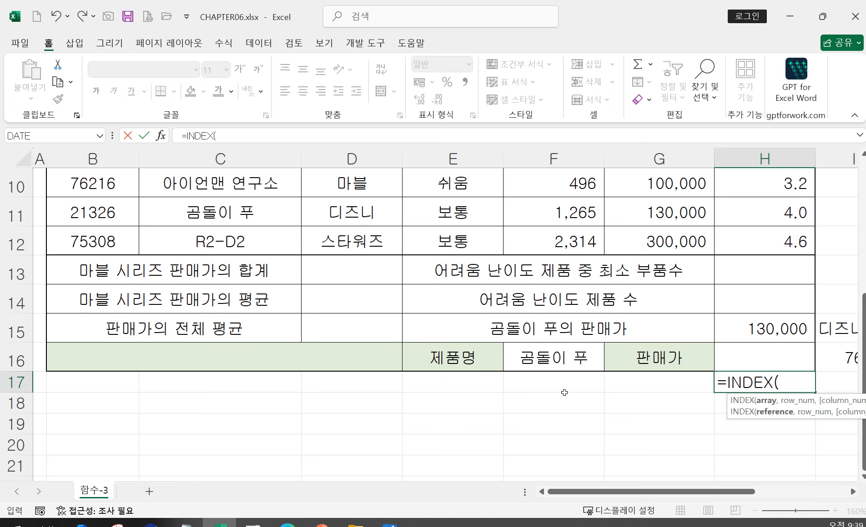
Set the INDEX array to the product data B5:H12 and move on to the row number argument.
{"action": "scroll", "coordinate": [471, 381], "scroll_direction": "up", "scroll_amount": 2}
{"action": "left_click_drag", "start_coordinate": [78, 230], "coordinate": [456, 300]}
{"action": "left_click_drag", "start_coordinate": [671, 329], "coordinate": [768, 428]}
{"action": "type", "text": ","}
Nest a MATCH function as the row number argument of the INDEX formula in H17.
{"action": "left_click", "coordinate": [850, 492]}
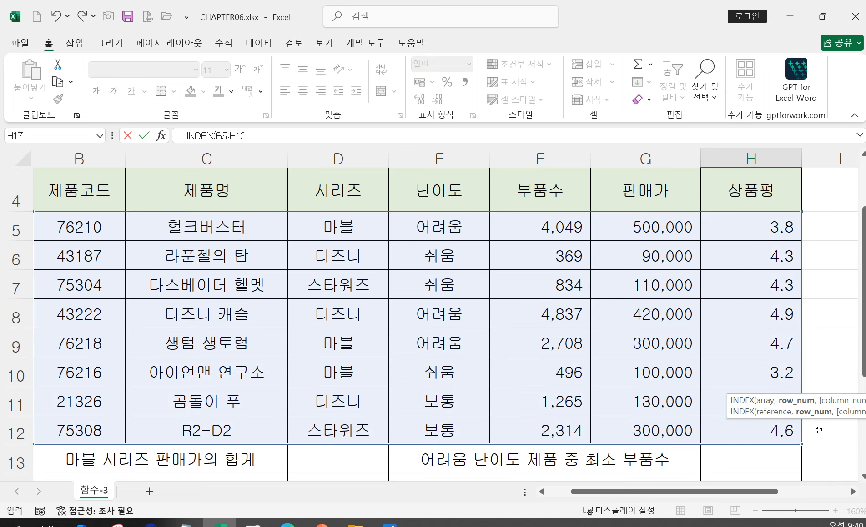
{"action": "scroll", "coordinate": [819, 435], "scroll_direction": "down", "scroll_amount": 1}
{"action": "scroll", "coordinate": [672, 384], "scroll_direction": "up", "scroll_amount": 1}
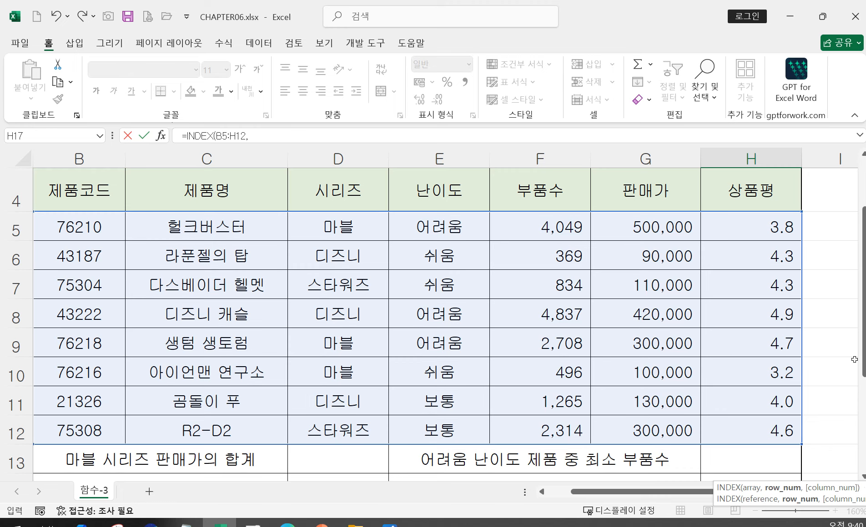
{"action": "scroll", "coordinate": [855, 359], "scroll_direction": "down", "scroll_amount": 1}
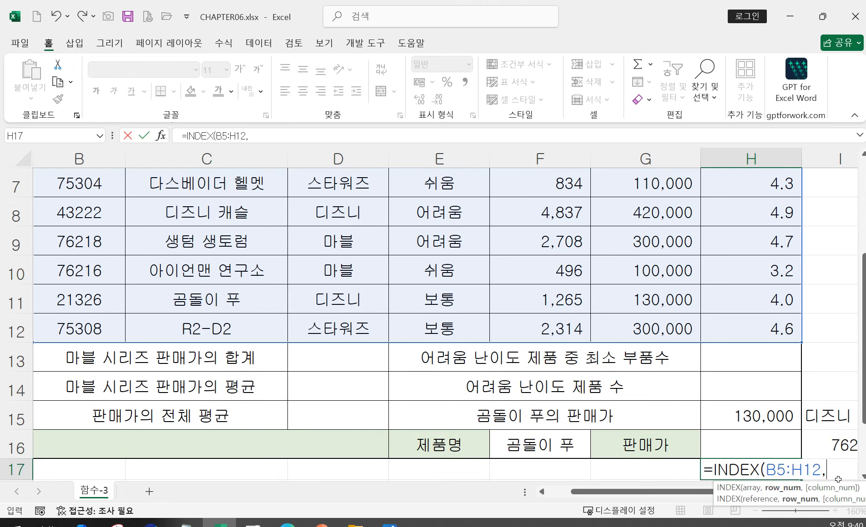
{"action": "scroll", "coordinate": [838, 479], "scroll_direction": "down", "scroll_amount": 1}
{"action": "left_click_drag", "start_coordinate": [767, 494], "coordinate": [812, 493]}
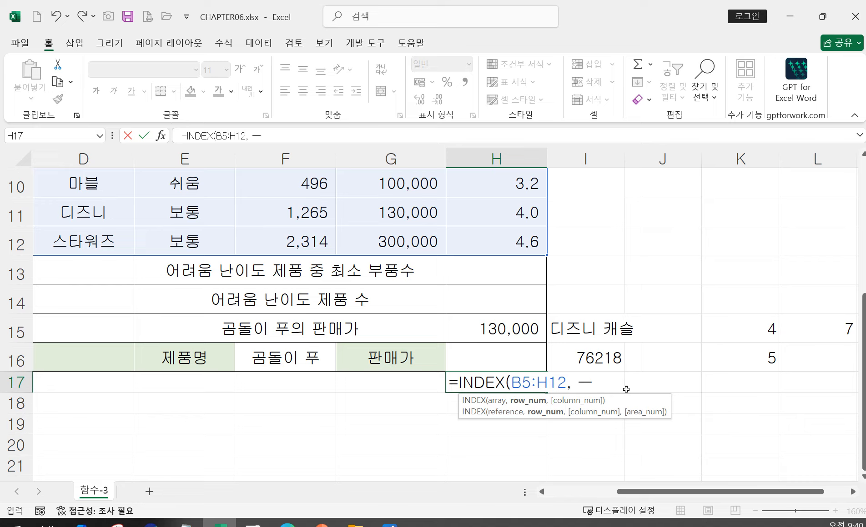
{"action": "type", "text": "m"}
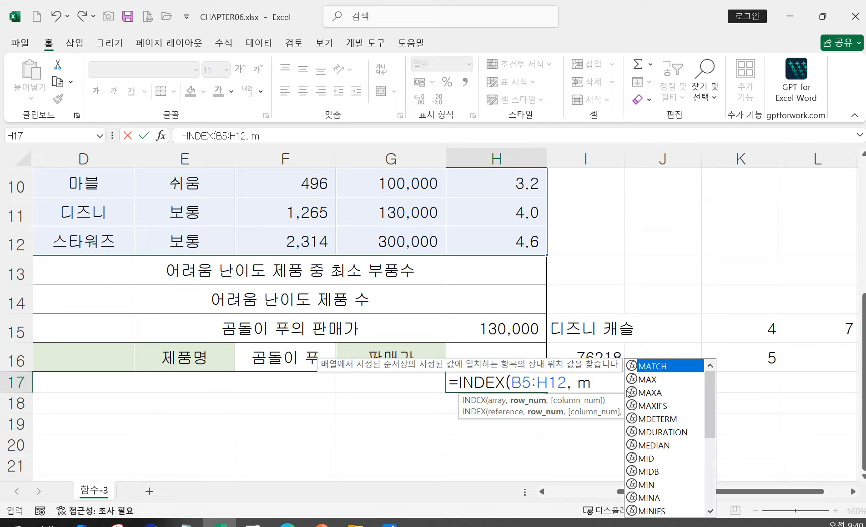
{"action": "double_click", "coordinate": [669, 365]}
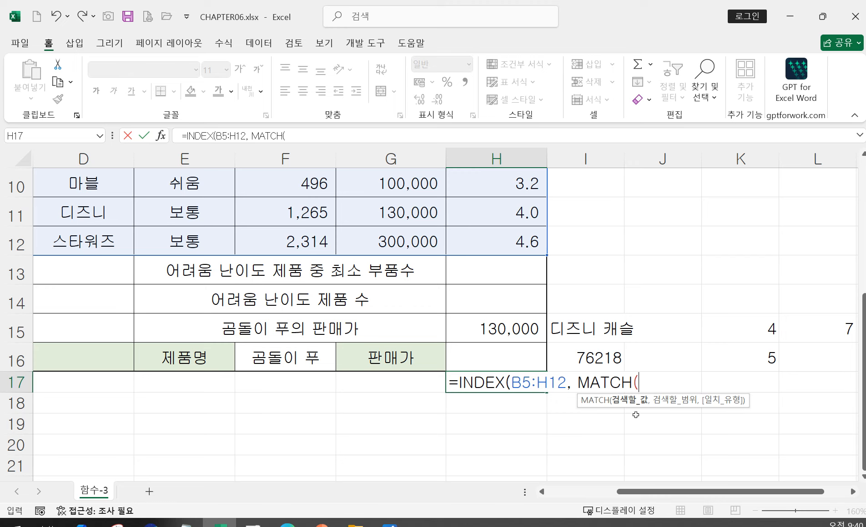
Use the 라푼젤의 탑 cell C6 as the nested MATCH's lookup value.
{"action": "left_click_drag", "start_coordinate": [684, 492], "coordinate": [612, 481]}
{"action": "scroll", "coordinate": [269, 254], "scroll_direction": "up", "scroll_amount": 2}
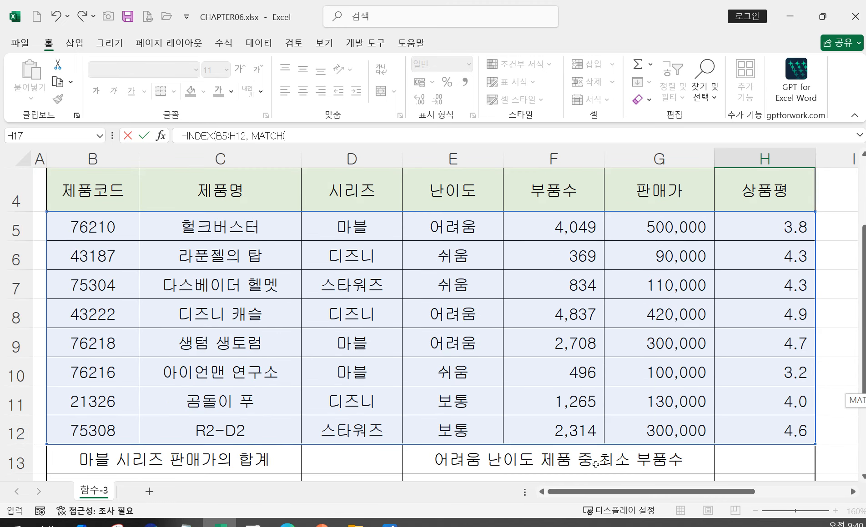
{"action": "left_click", "coordinate": [251, 254]}
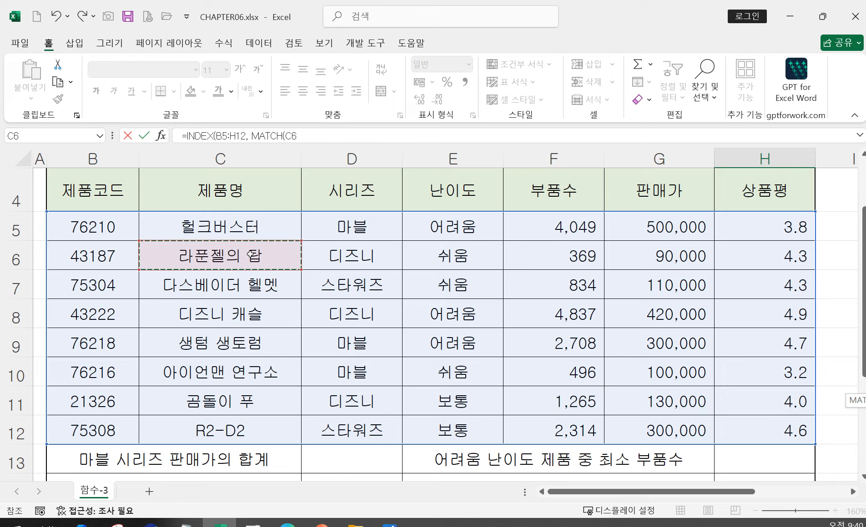
{"action": "type", "text": ","}
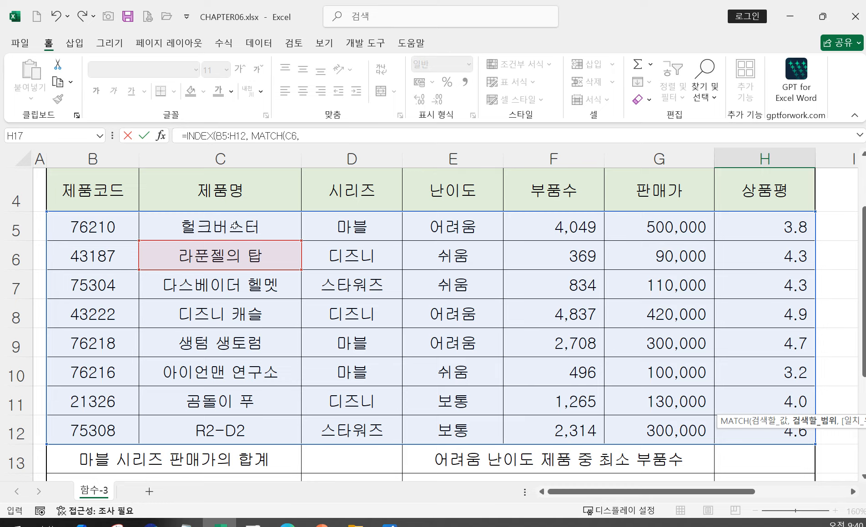
Set the MATCH lookup range to C5:C12 with match type 0, then close MATCH and move on to the column number argument.
{"action": "left_click_drag", "start_coordinate": [238, 225], "coordinate": [240, 429]}
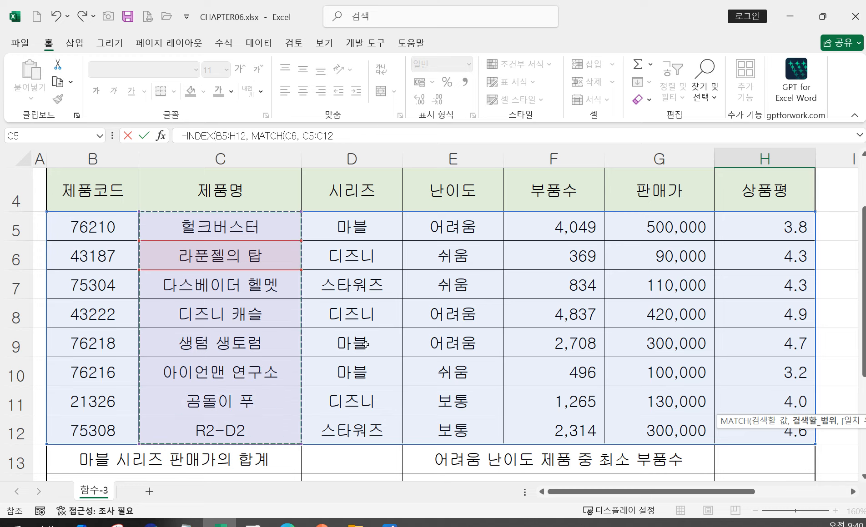
{"action": "type", "text": ","}
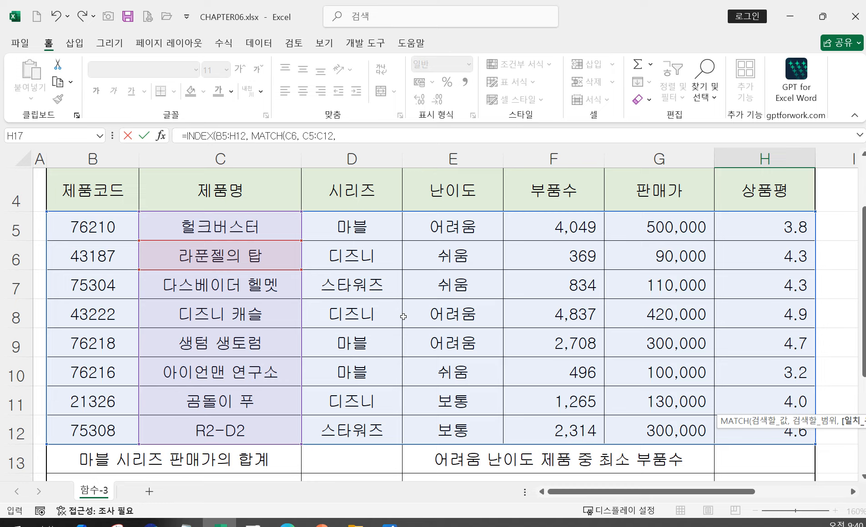
{"action": "type", "text": " 0),"}
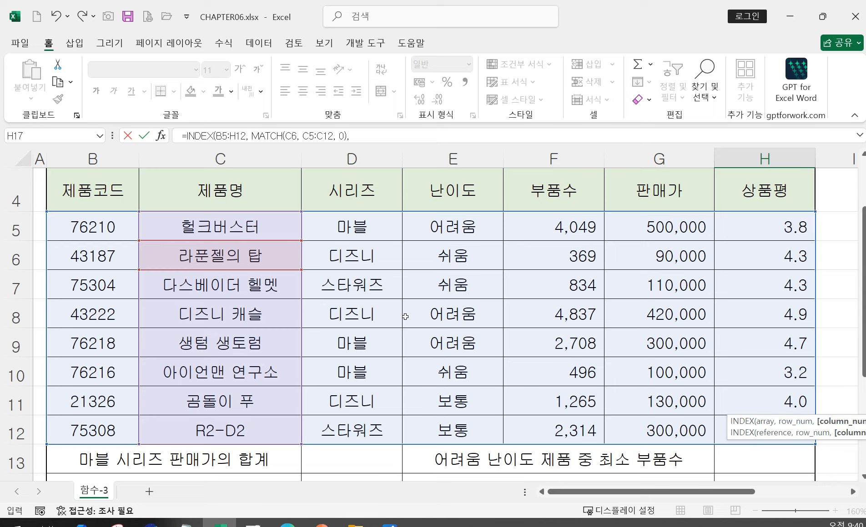
Recheck the task in Notepad, then return to Excel and complete H17 as =INDEX(B5:H12, MATCH(C6, C5:C12, 0), 7).
{"action": "left_click", "coordinate": [186, 524]}
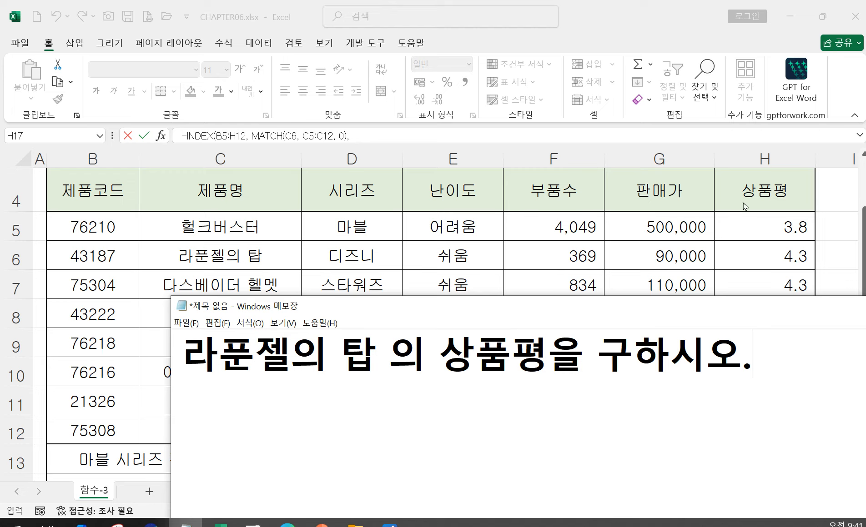
{"action": "left_click", "coordinate": [641, 26]}
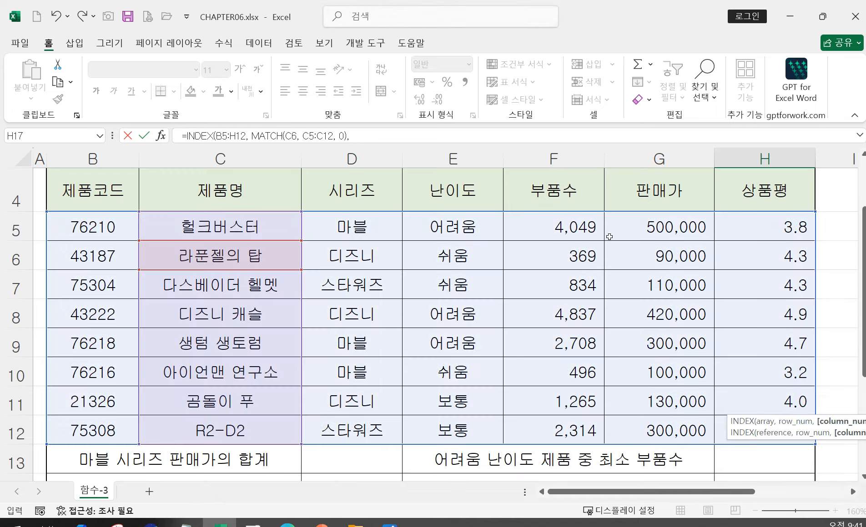
{"action": "scroll", "coordinate": [719, 377], "scroll_direction": "down", "scroll_amount": 2}
{"action": "left_click_drag", "start_coordinate": [735, 494], "coordinate": [780, 492]}
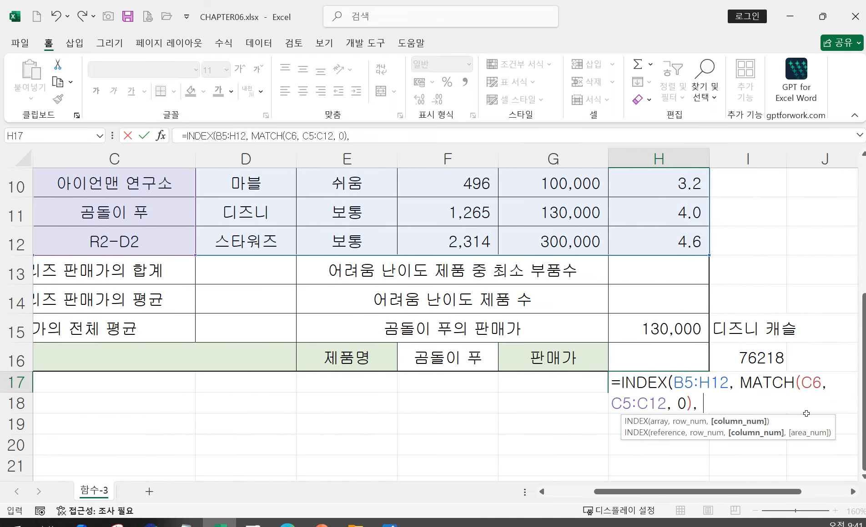
{"action": "type", "text": "7"}
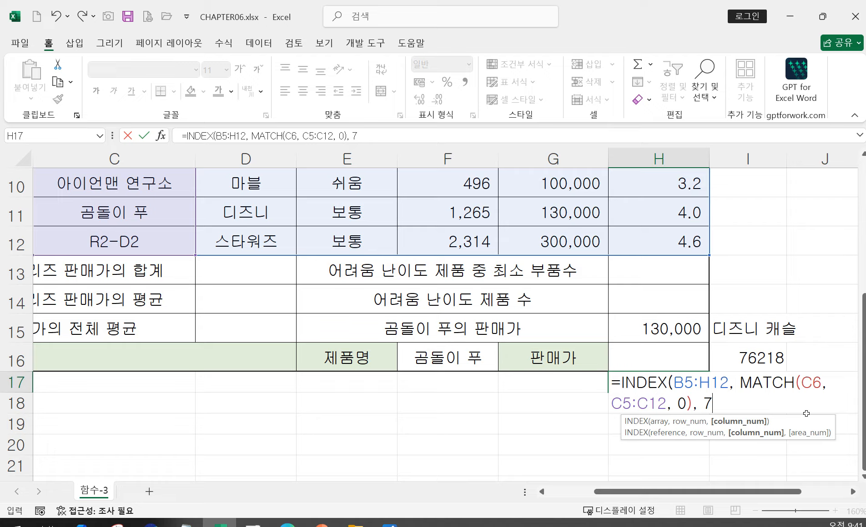
{"action": "type", "text": ")"}
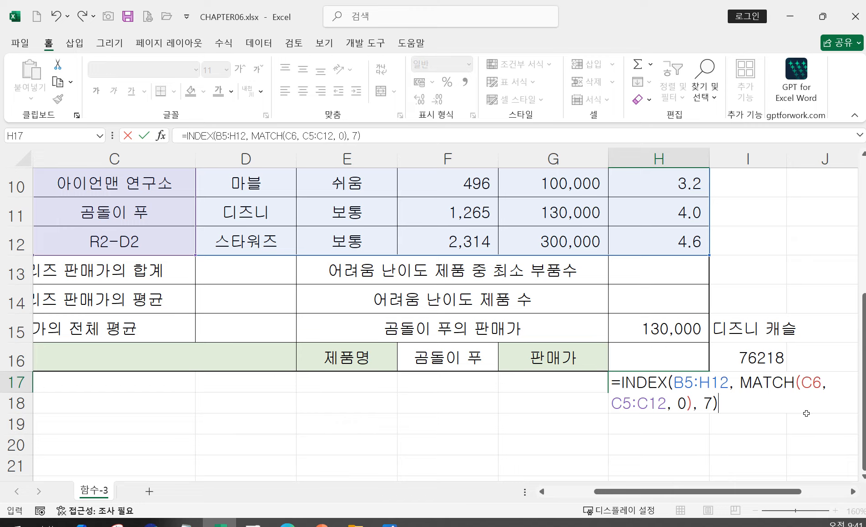
{"action": "key", "text": "Return"}
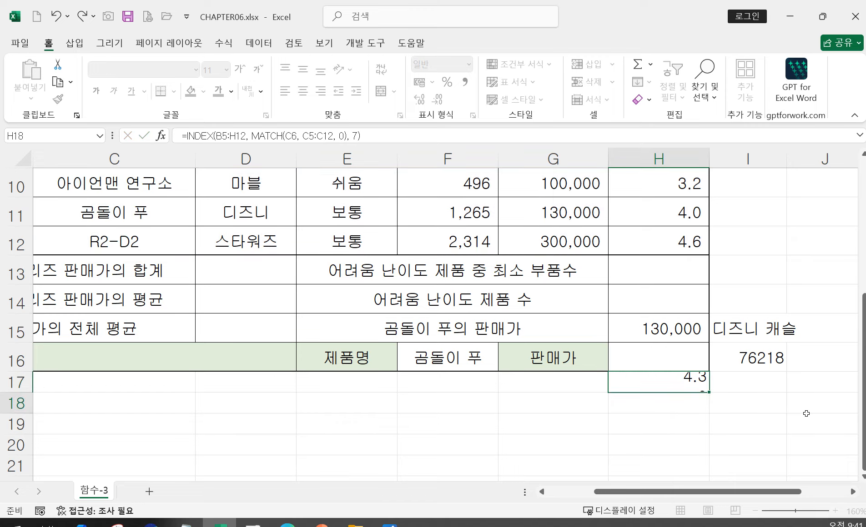